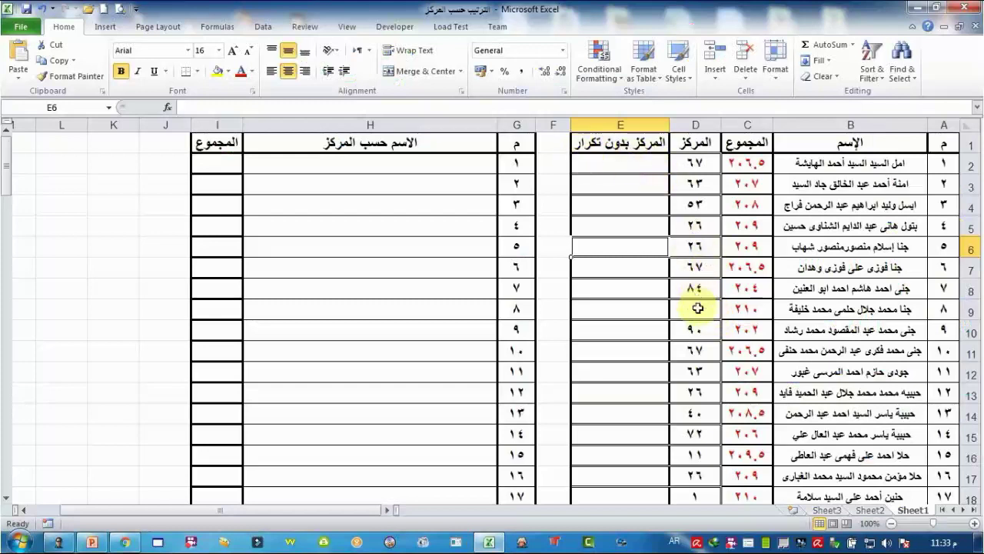
# Compare the tied ranks of the two students in D9 and D18.
pyautogui.click(692, 311)
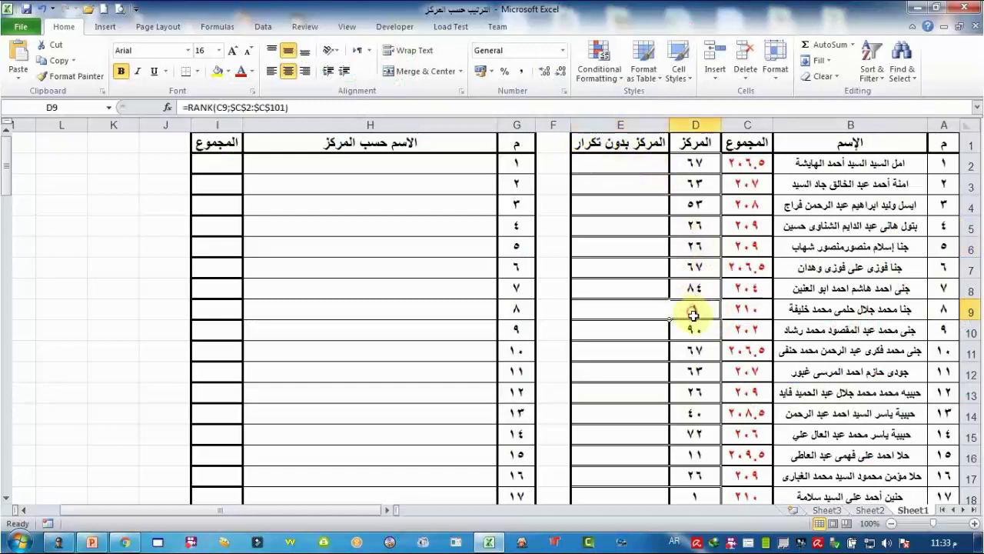
pyautogui.click(693, 494)
pyautogui.click(695, 309)
pyautogui.click(694, 495)
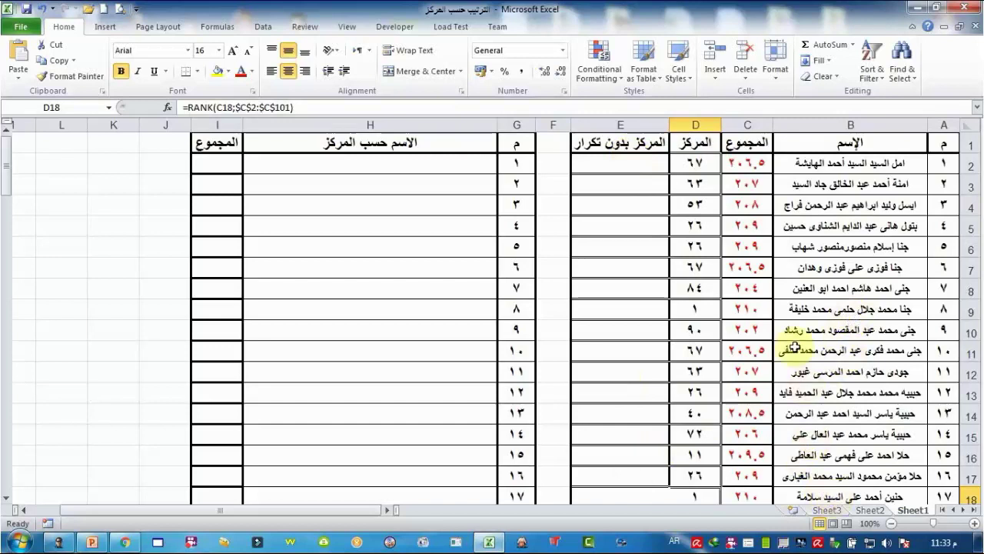
# Copy the formula text =RANK(C2;$C$2:$C$101) from D2 and paste it into E2 for editing.
pyautogui.click(694, 164)
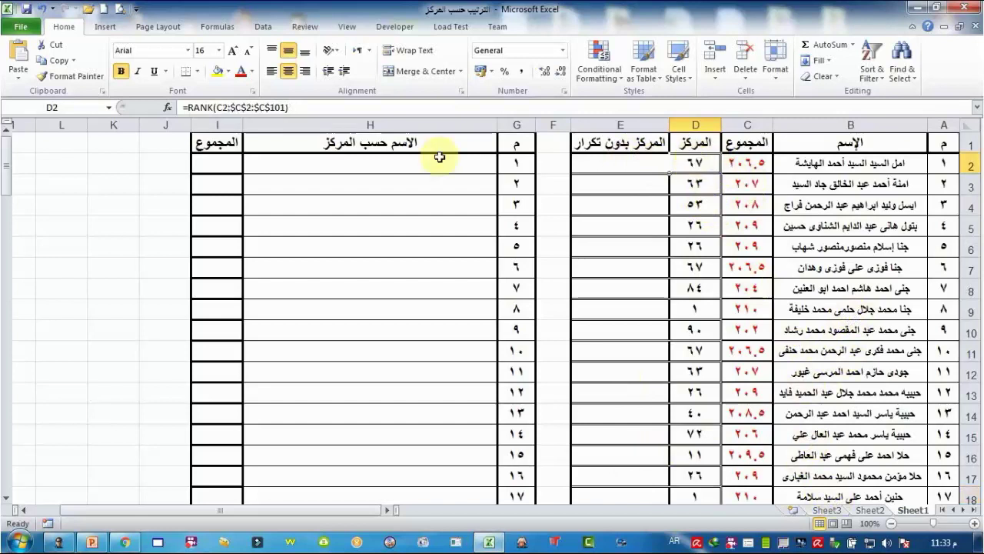
pyautogui.moveTo(300, 105); pyautogui.dragTo(164, 116)
pyautogui.hotkey('ctrl', 'c')
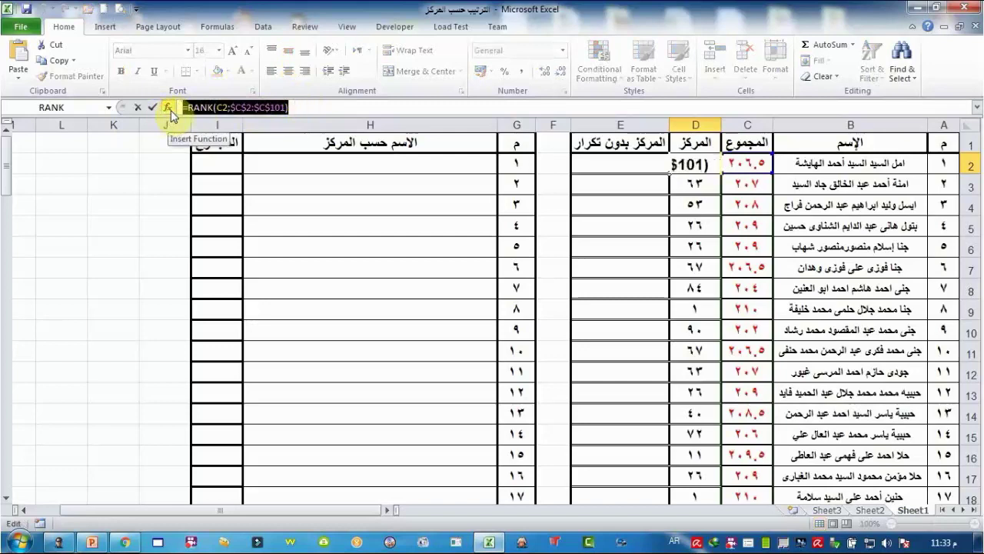
pyautogui.press('Return')
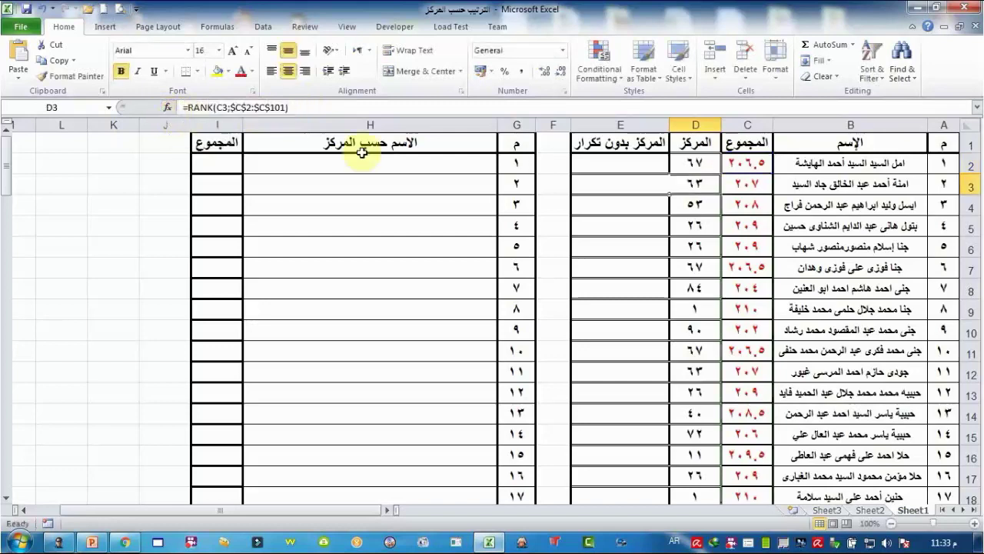
pyautogui.click(593, 170)
pyautogui.click(202, 106)
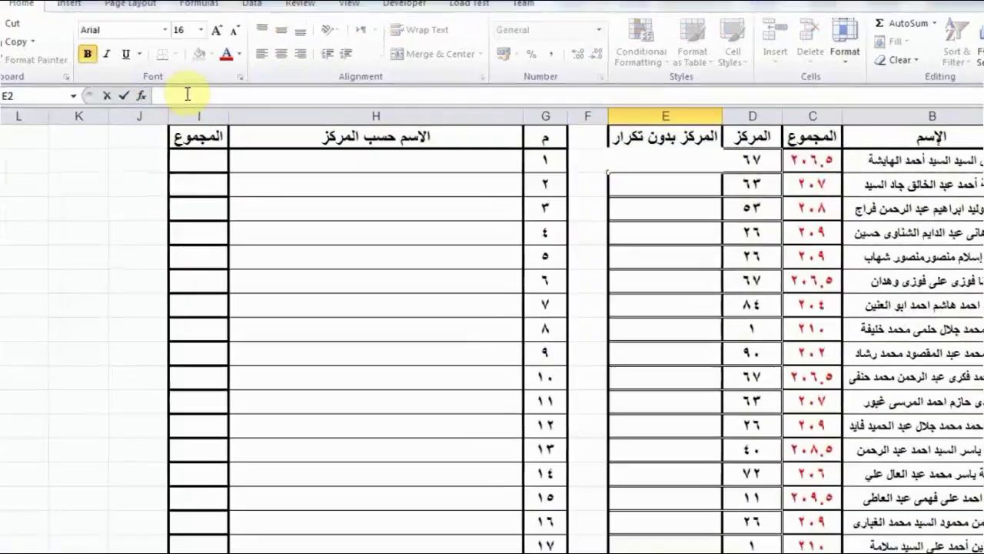
pyautogui.hotkey('ctrl', 'v')
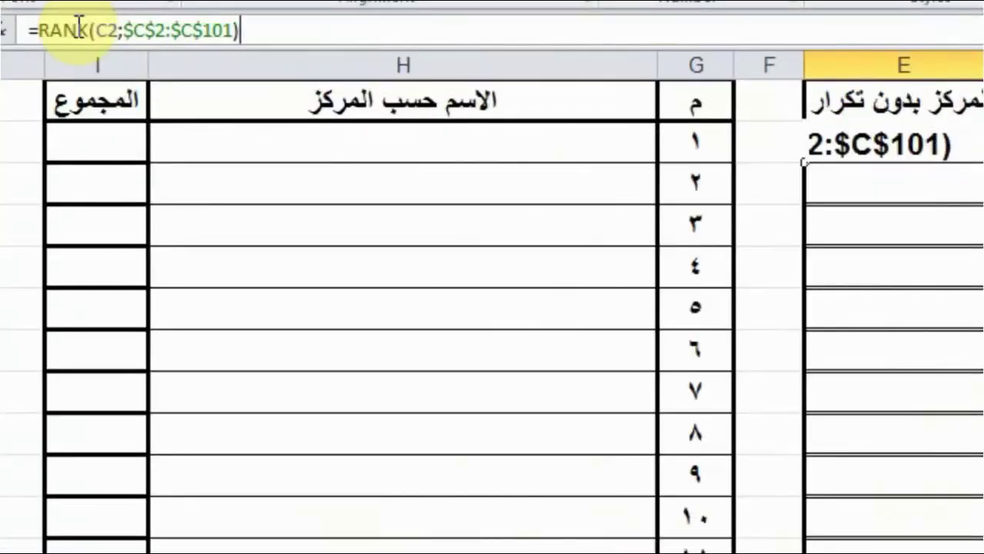
# Extend the E2 formula with +COUNTIF( and the expanding range $C$2:C2, with only its first reference absolute.
pyautogui.write('+coun')
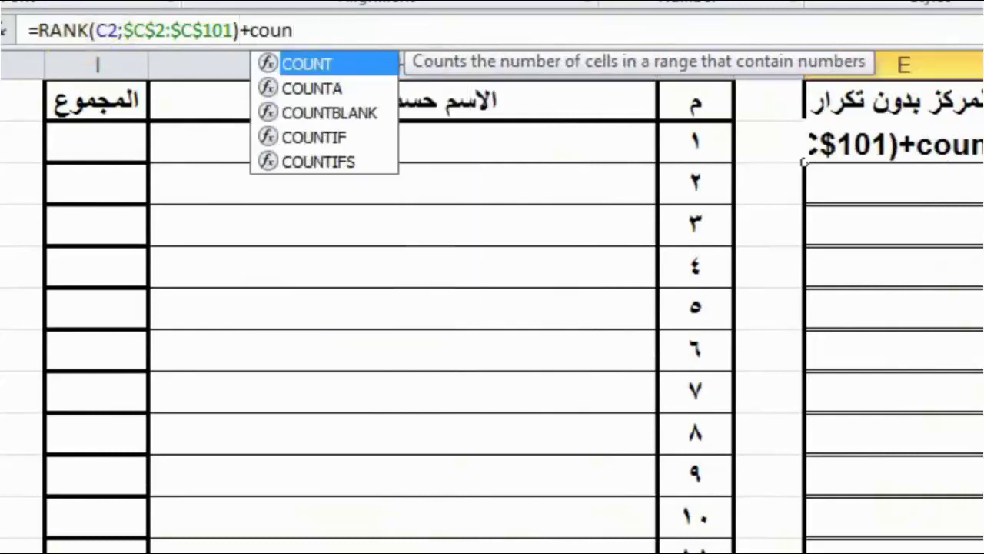
pyautogui.doubleClick(330, 138)
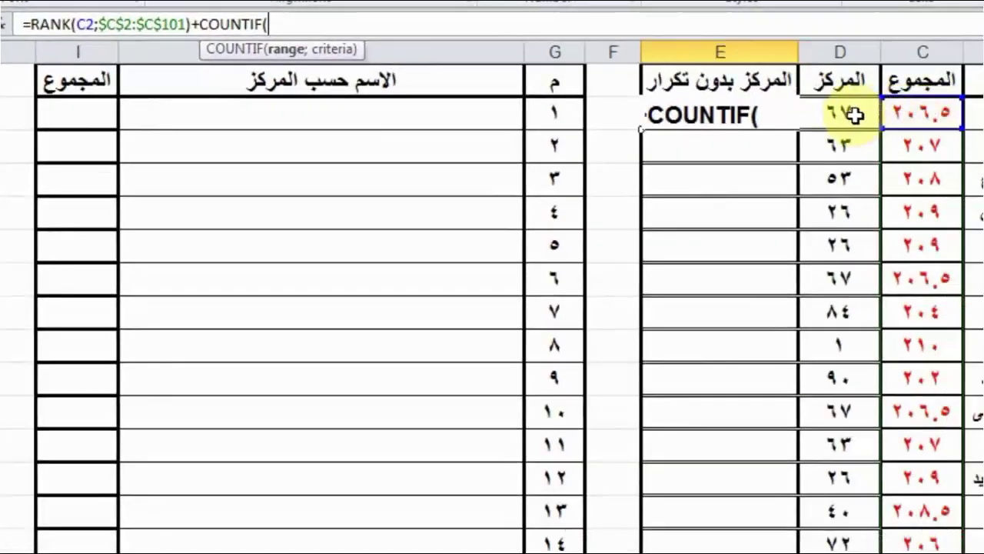
pyautogui.click(924, 117)
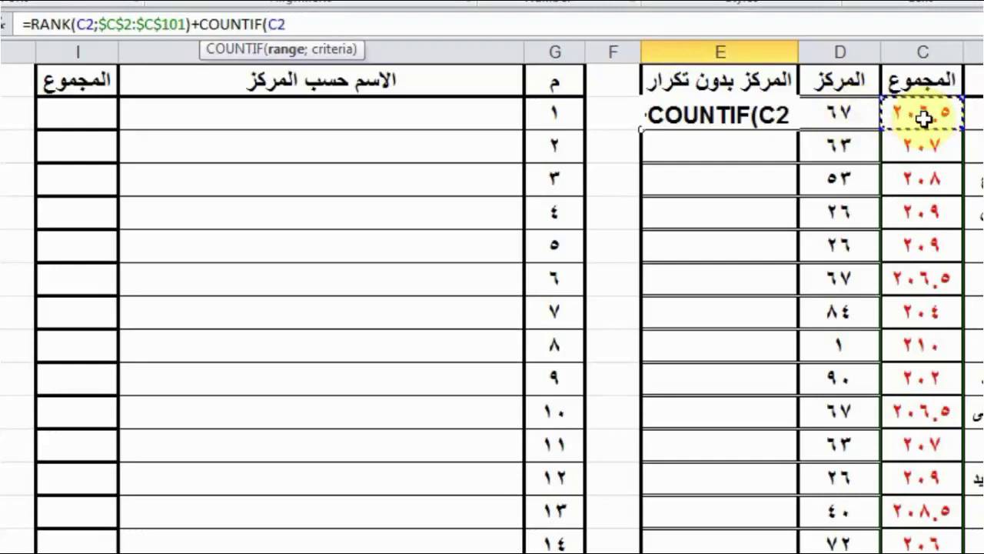
pyautogui.press('F4')
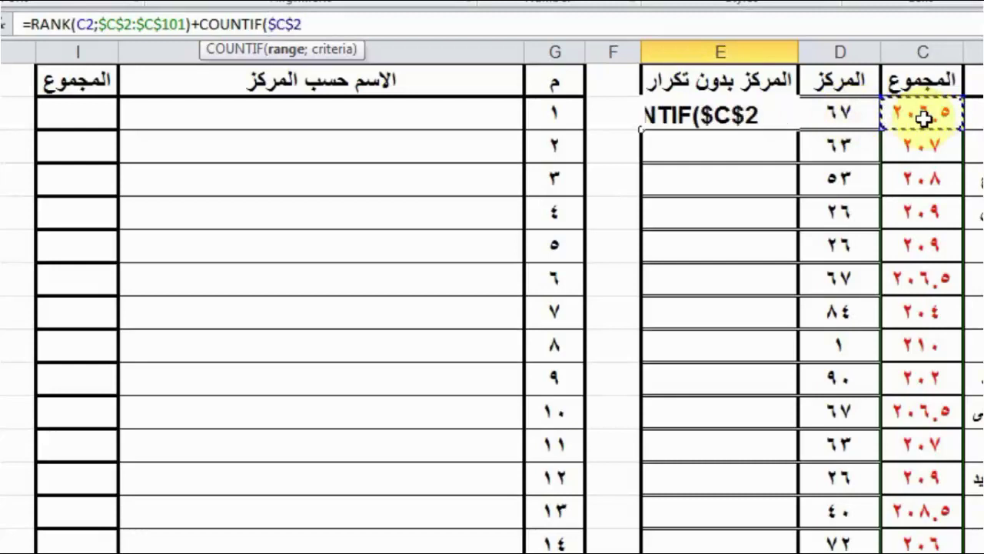
pyautogui.click(922, 117)
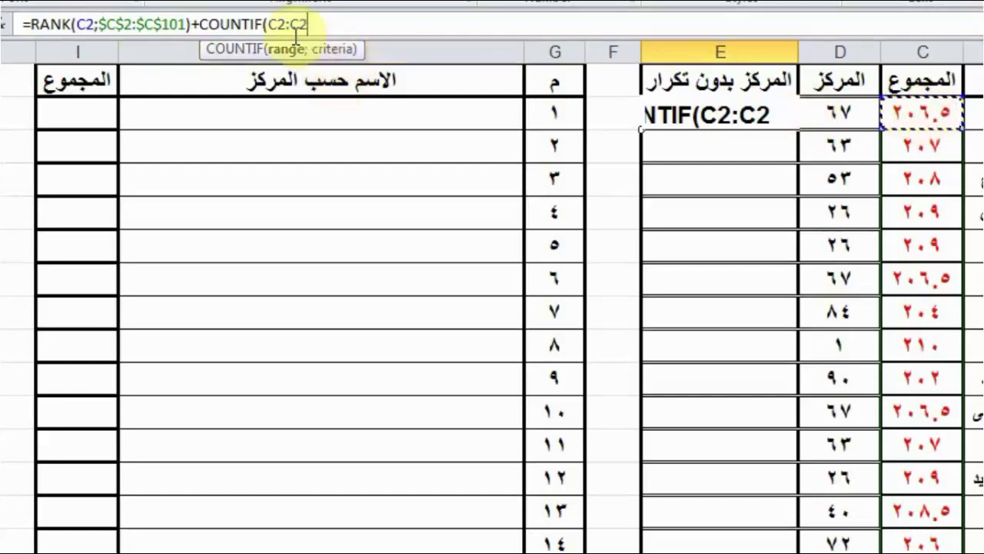
pyautogui.moveTo(269, 24); pyautogui.dragTo(307, 25)
pyautogui.click(286, 25)
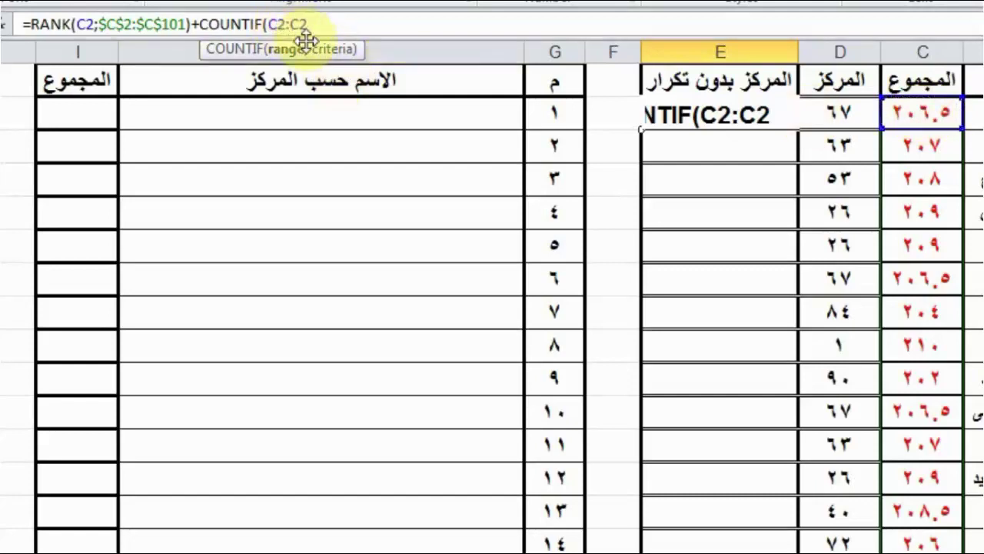
pyautogui.press('F4')
pyautogui.click(330, 26)
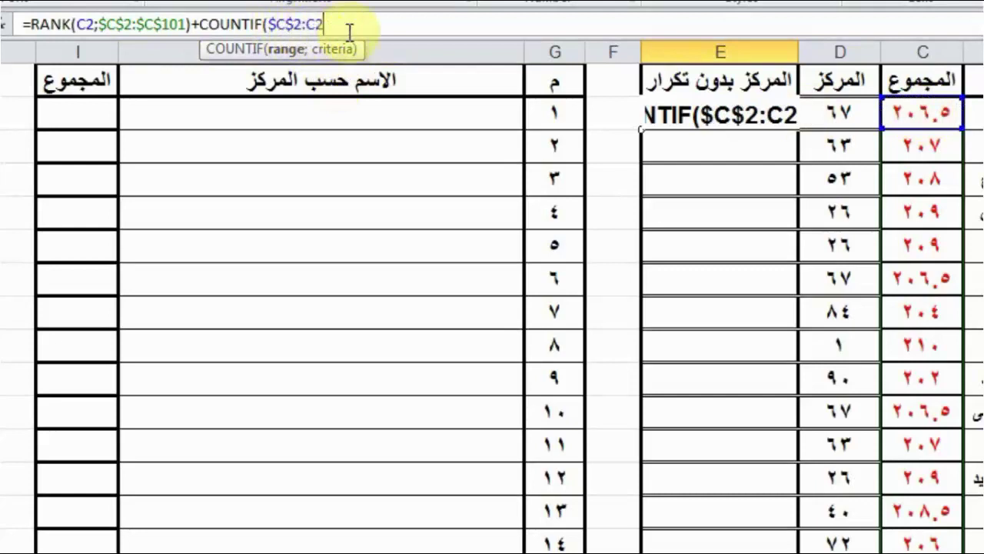
# Complete the COUNTIF with C2 as the criteria, subtract 1, and enter the formula in E2.
pyautogui.write(';')
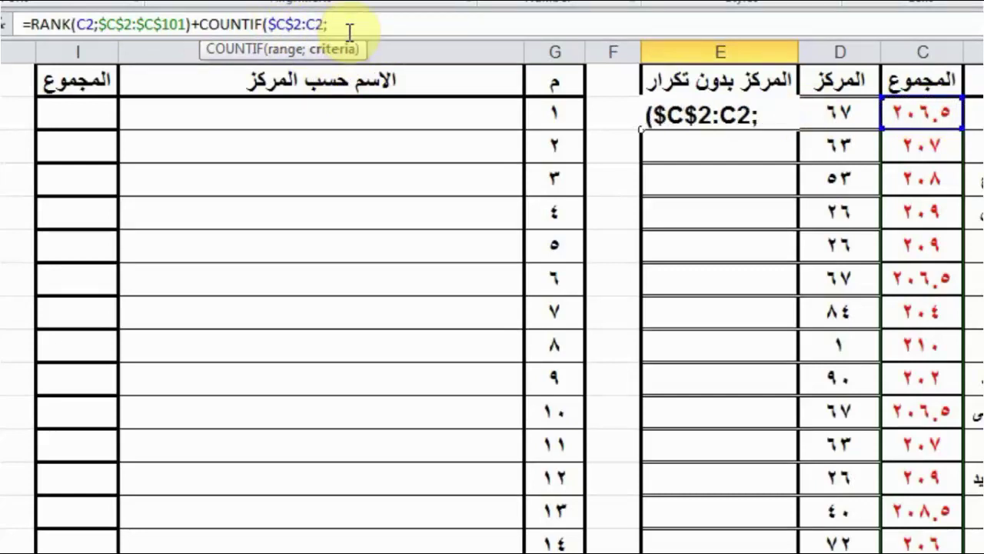
pyautogui.click(939, 115)
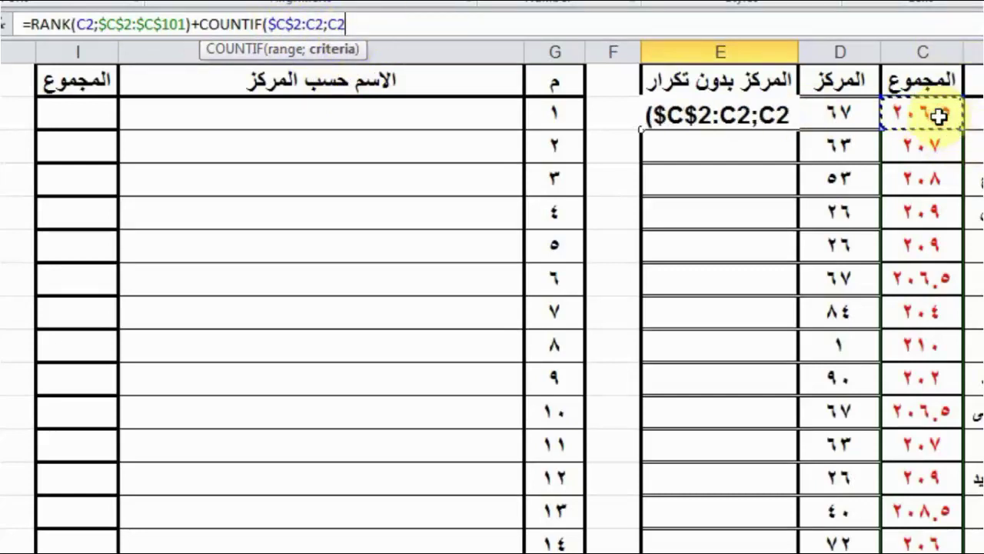
pyautogui.write(')')
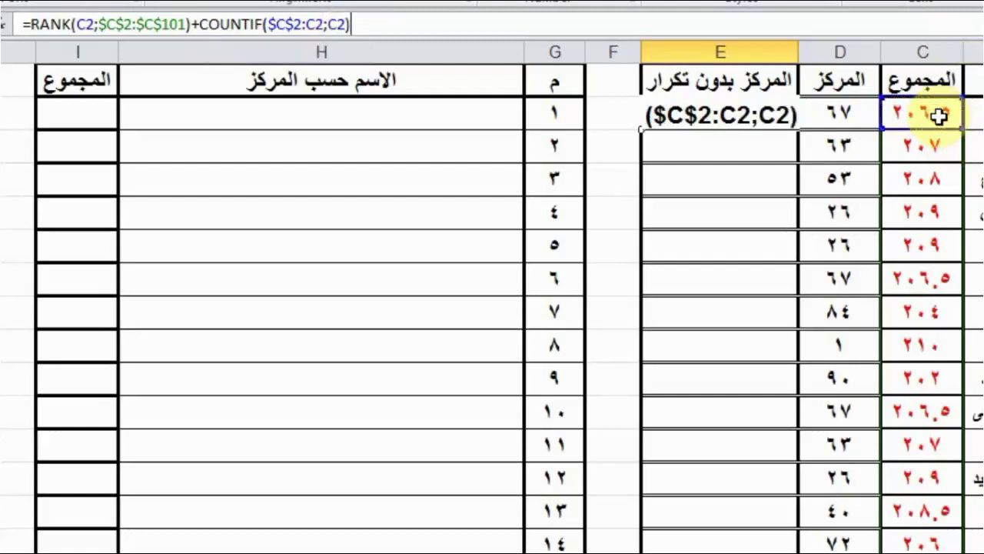
pyautogui.write('-')
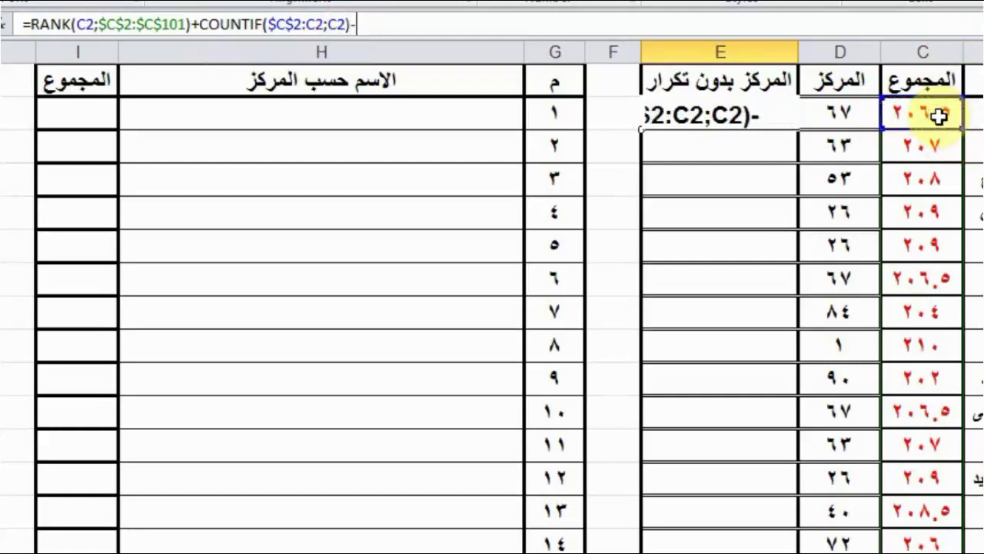
pyautogui.write('1')
pyautogui.press('Return')
# Fill the E2 formula down the non-repeating rank column to the end of the student list.
pyautogui.click(721, 111)
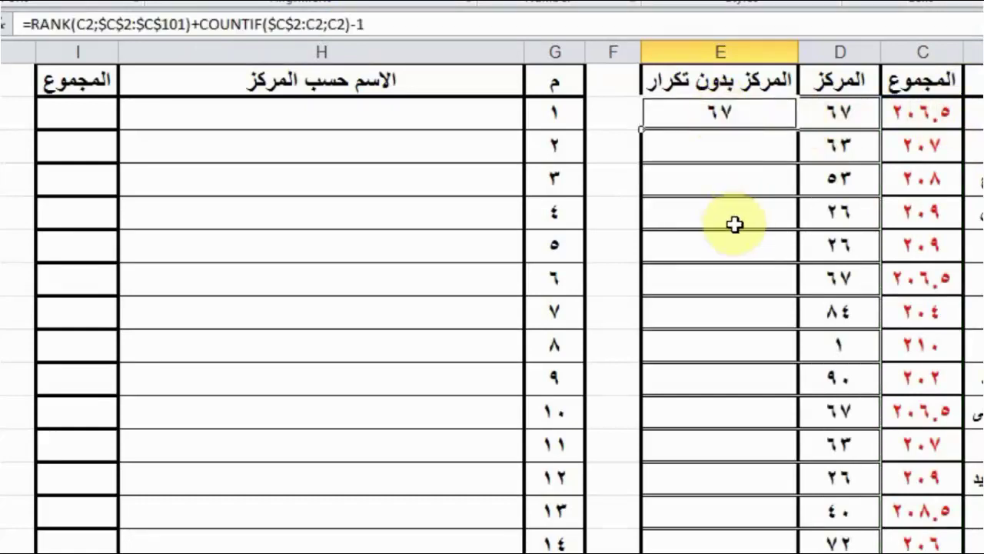
pyautogui.doubleClick(644, 129)
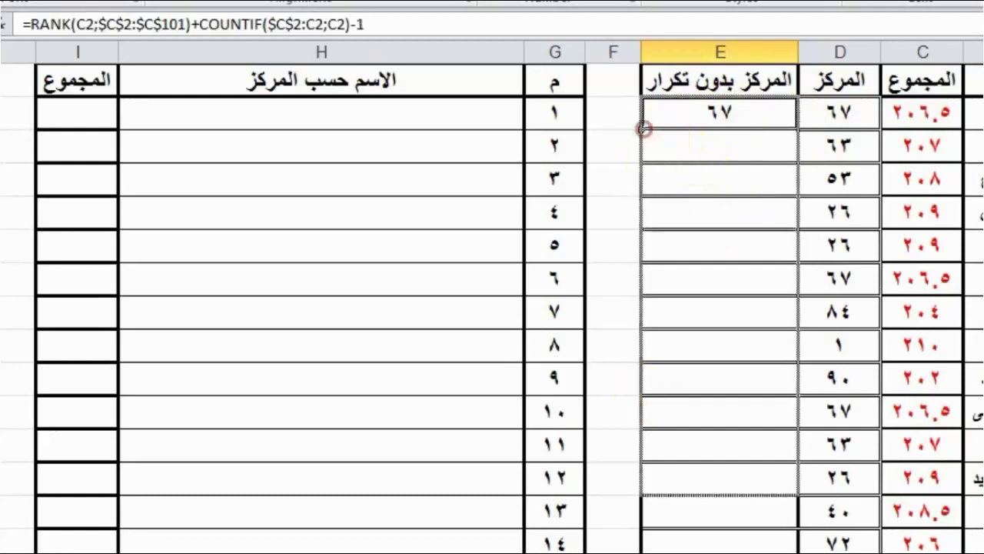
pyautogui.moveTo(644, 130); pyautogui.dragTo(677, 542)
pyautogui.scroll(17, 715, 339)
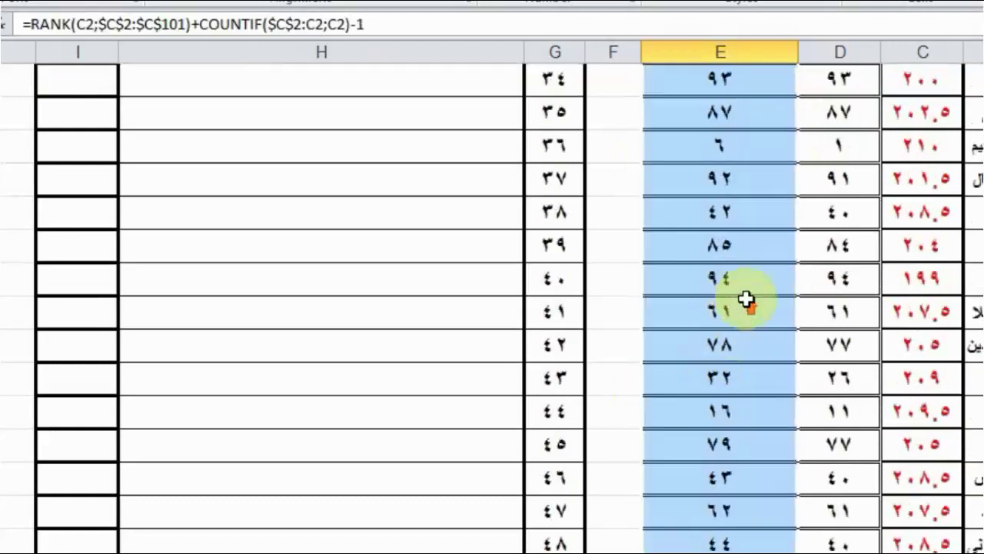
pyautogui.scroll(12, 746, 300)
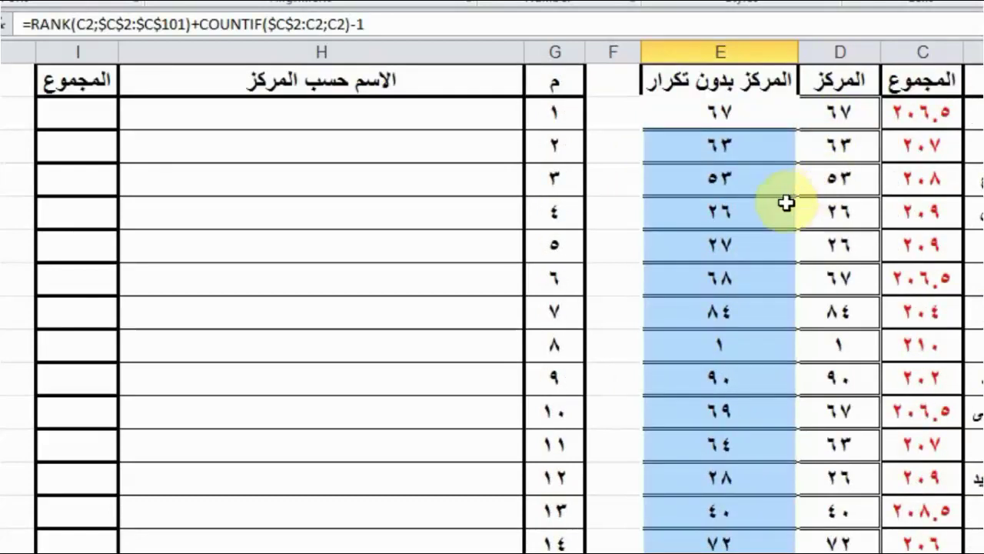
# Compare the original and non-repeating ranks of the two tied students in rows 9 and 18.
pyautogui.click(723, 344)
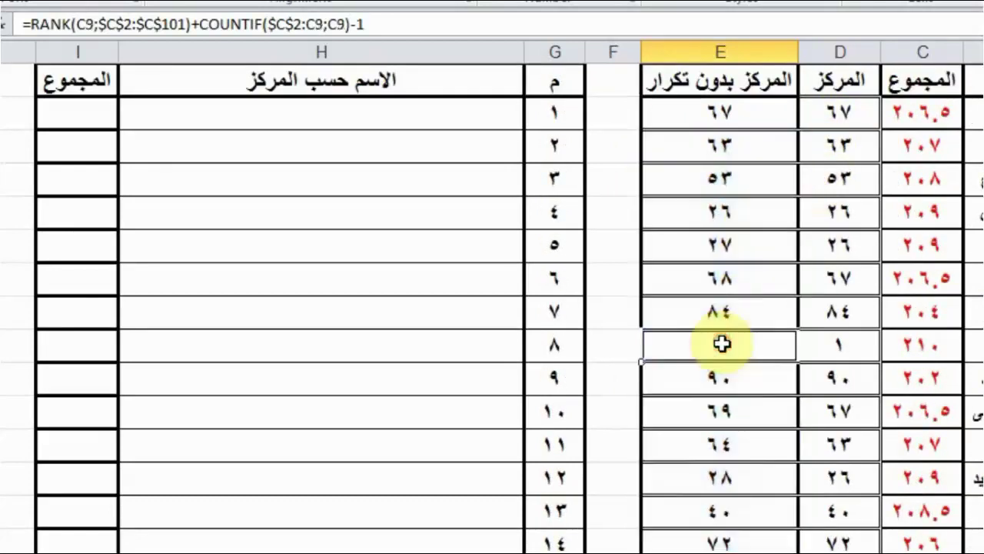
pyautogui.click(855, 341)
pyautogui.click(719, 346)
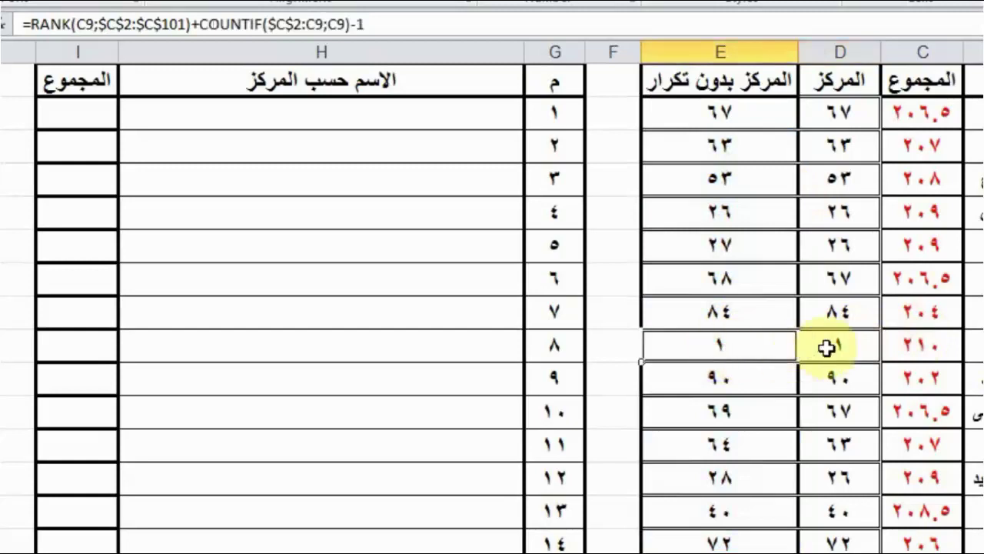
pyautogui.click(826, 348)
pyautogui.click(723, 346)
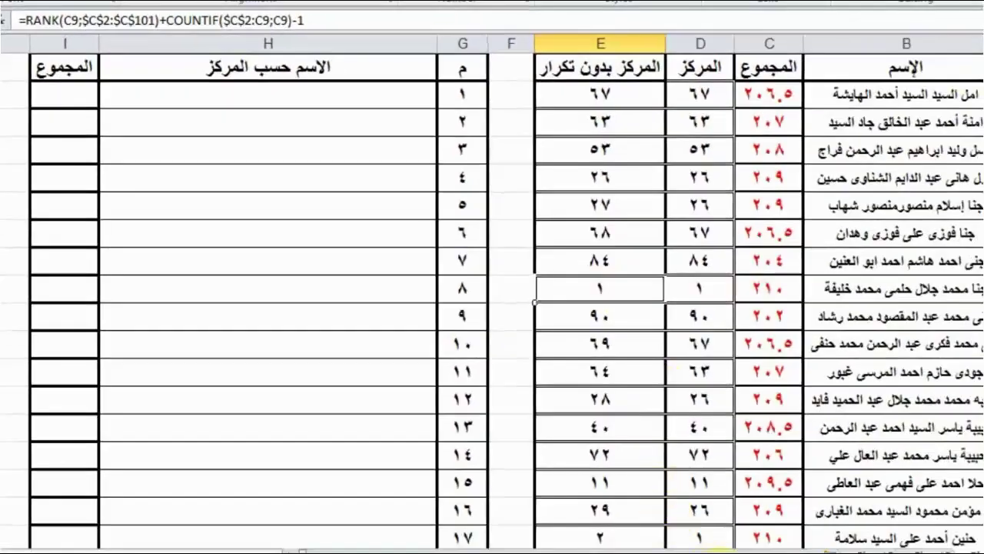
pyautogui.click(705, 536)
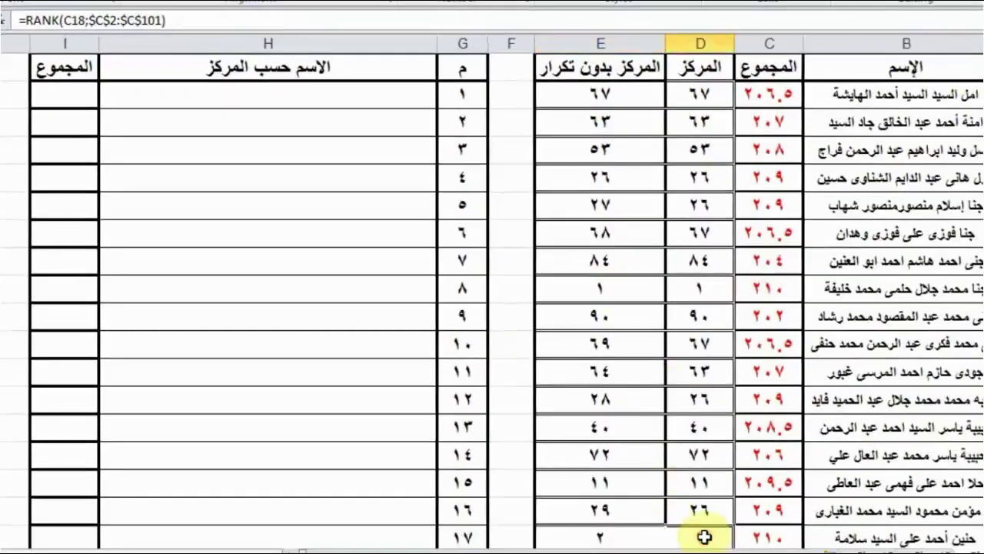
pyautogui.click(598, 539)
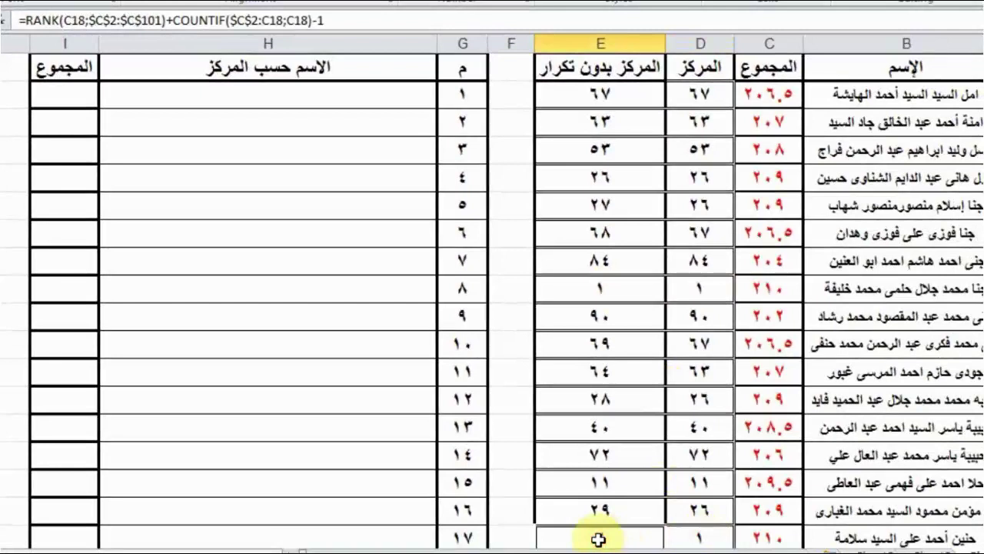
# Examine how the references change in the formulas of E2, E3 and E5, and check the rank formula in D2.
pyautogui.click(601, 95)
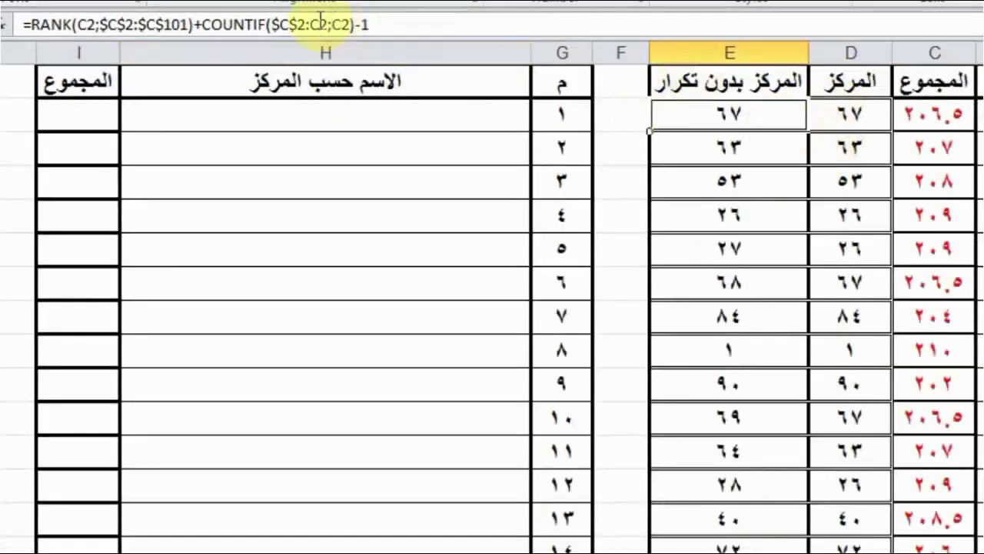
pyautogui.click(746, 149)
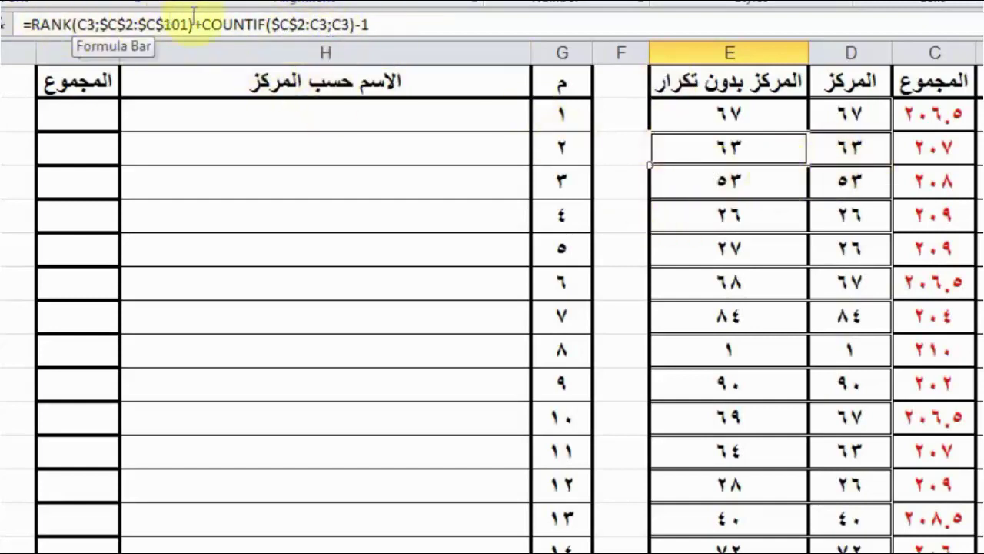
pyautogui.click(804, 202)
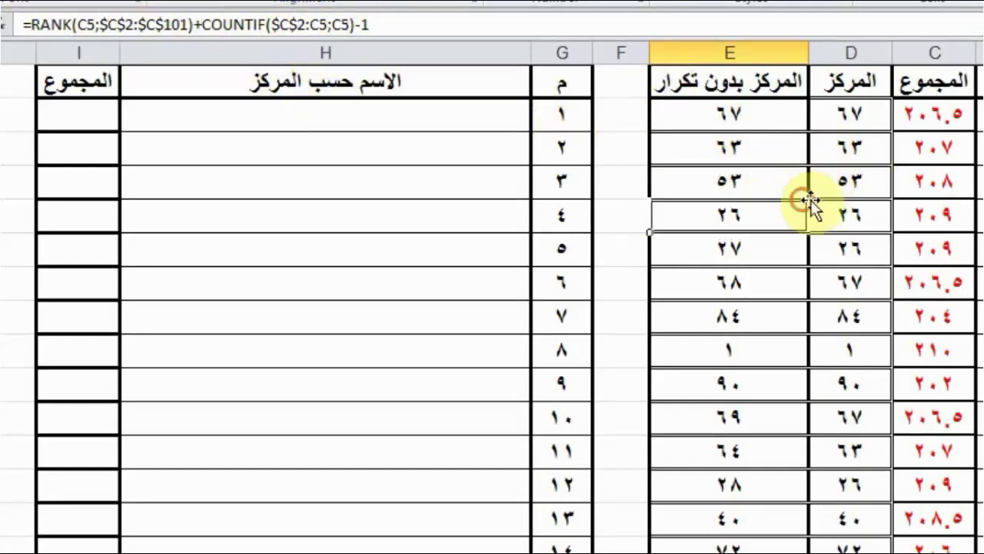
pyautogui.click(859, 113)
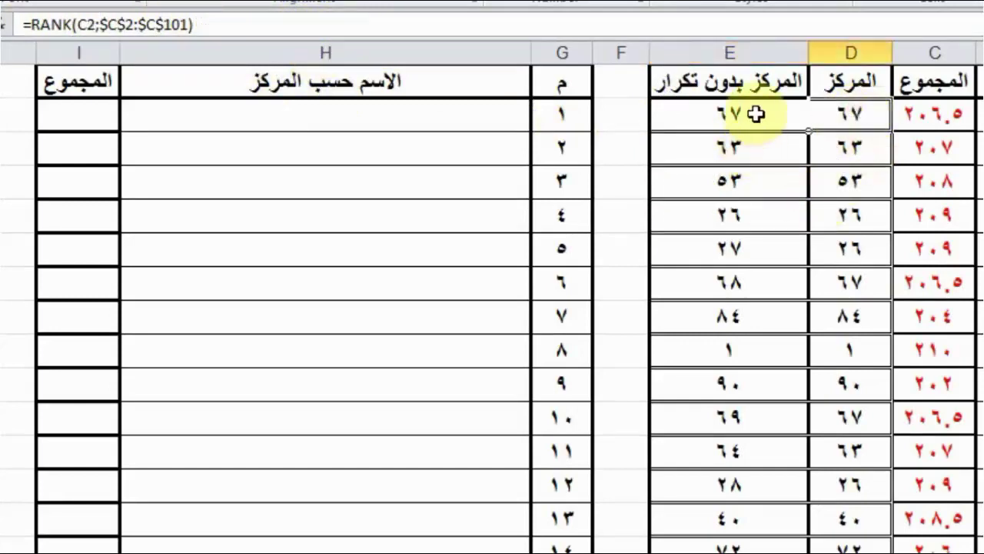
# Replace the RANK part of the E2 formula with a reference to D2, making it =D2+COUNTIF($C$2:C2;C2)-1.
pyautogui.click(701, 114)
pyautogui.click(193, 24)
pyautogui.hotkey('shift', 'Left')
pyautogui.hotkey('shift', 'Left')
pyautogui.hotkey('shift', 'Left')
pyautogui.hotkey('shift', 'Left')
pyautogui.hotkey('shift', 'Left')
pyautogui.hotkey('shift', 'Left')
pyautogui.hotkey('shift', 'Left')
pyautogui.hotkey('shift', 'Left')
pyautogui.hotkey('shift', 'Left')
pyautogui.hotkey('shift', 'Left')
pyautogui.hotkey('shift', 'Left')
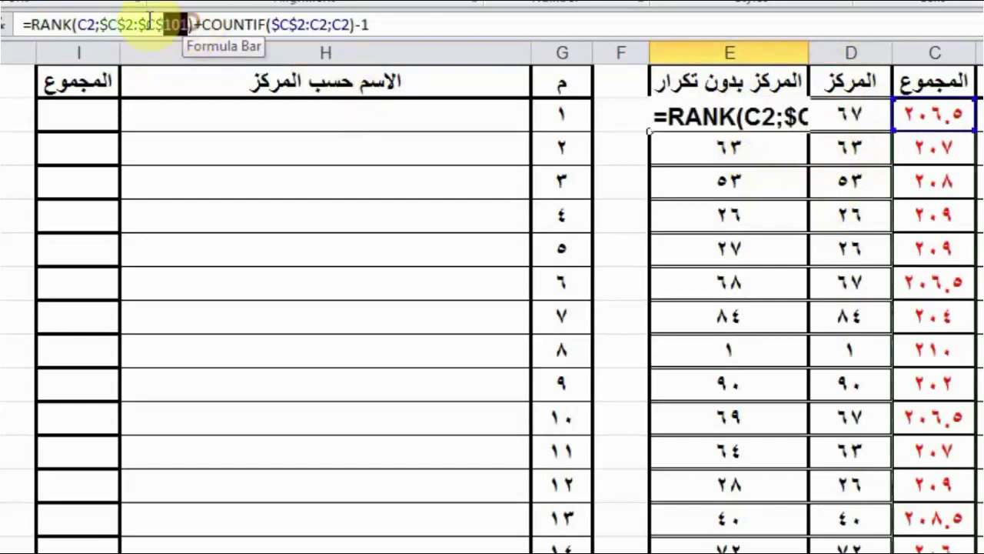
pyautogui.moveTo(194, 24); pyautogui.dragTo(29, 23)
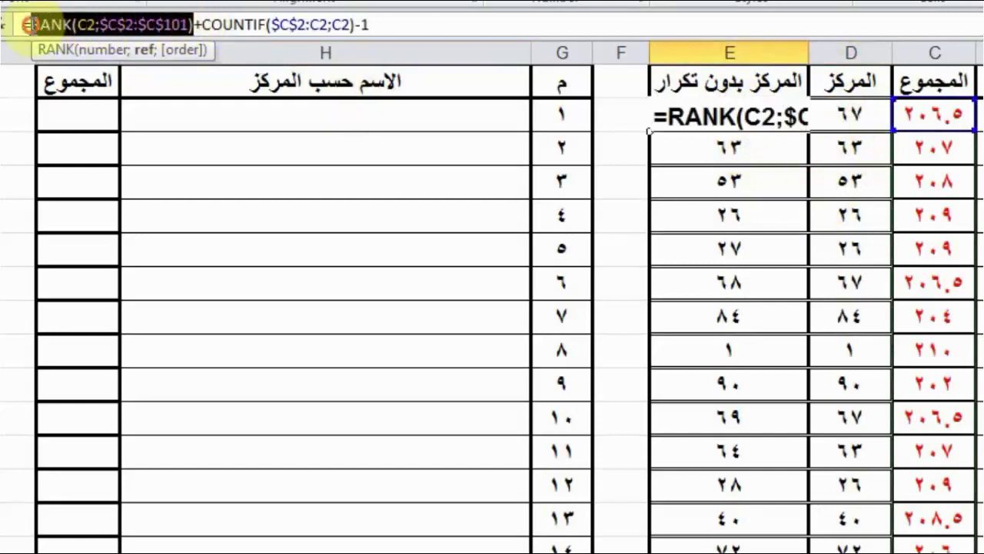
pyautogui.click(855, 116)
pyautogui.click(246, 26)
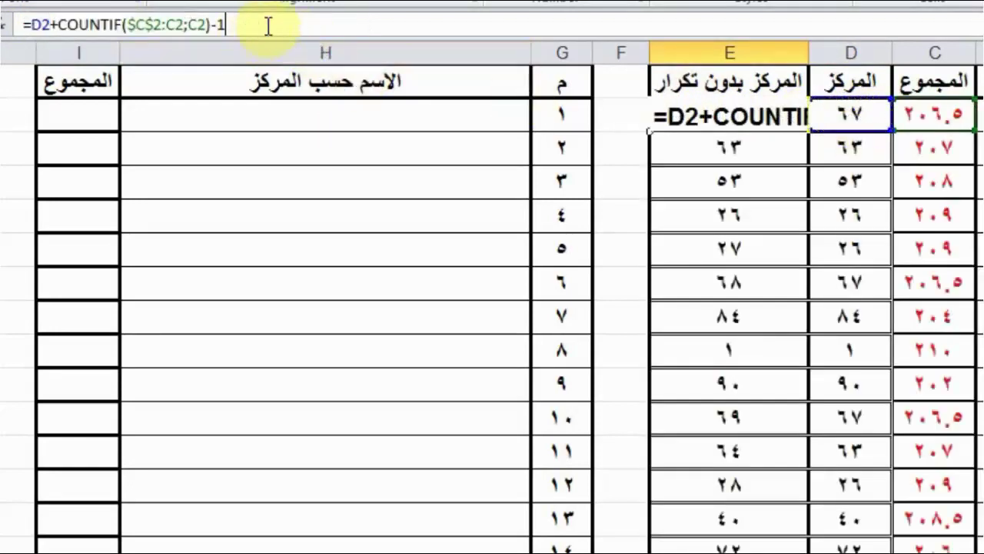
pyautogui.press('Return')
pyautogui.click(714, 112)
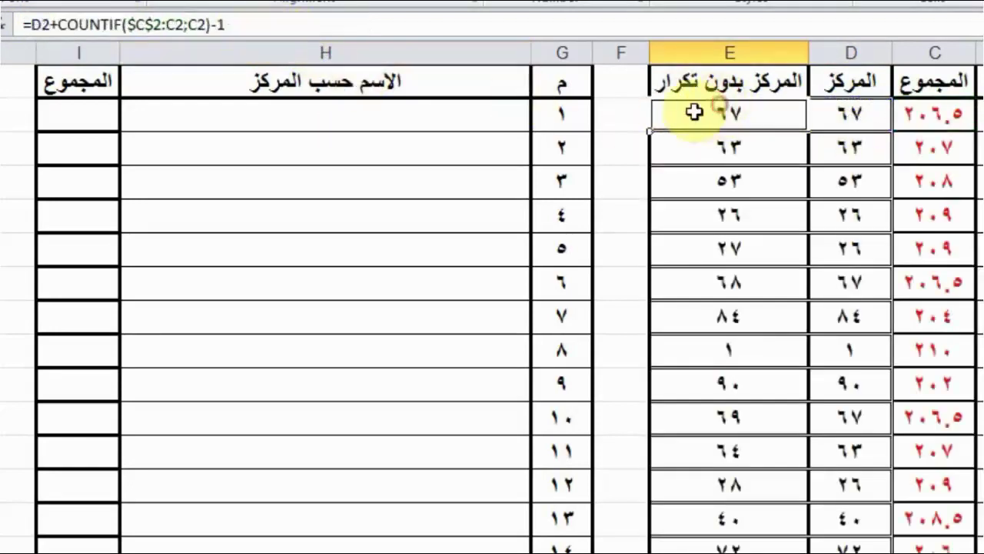
# Fill the revised E2 formula, =D2+COUNTIF($C$2:C2;C2)-1, down the non-repeating rank column.
pyautogui.doubleClick(652, 132)
pyautogui.click(703, 121)
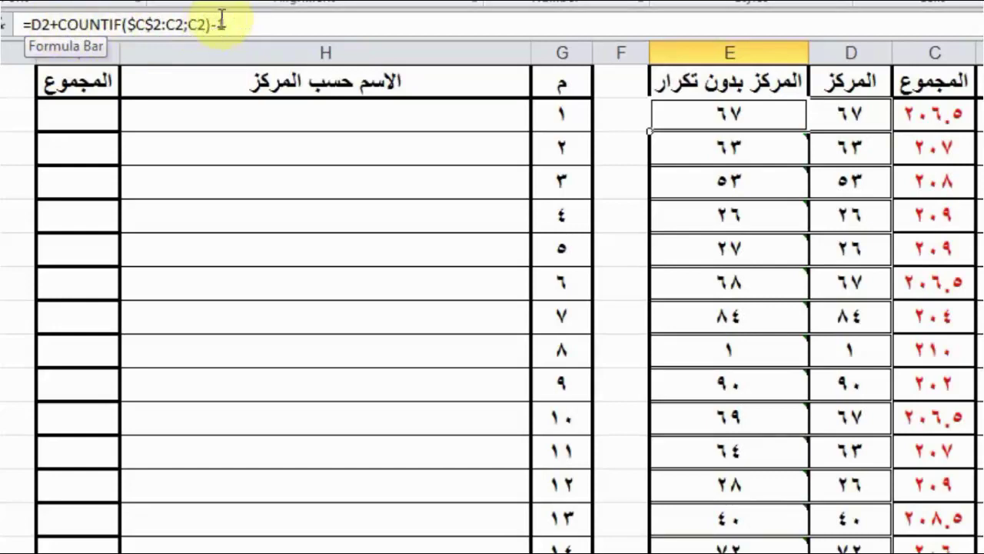
pyautogui.click(764, 124)
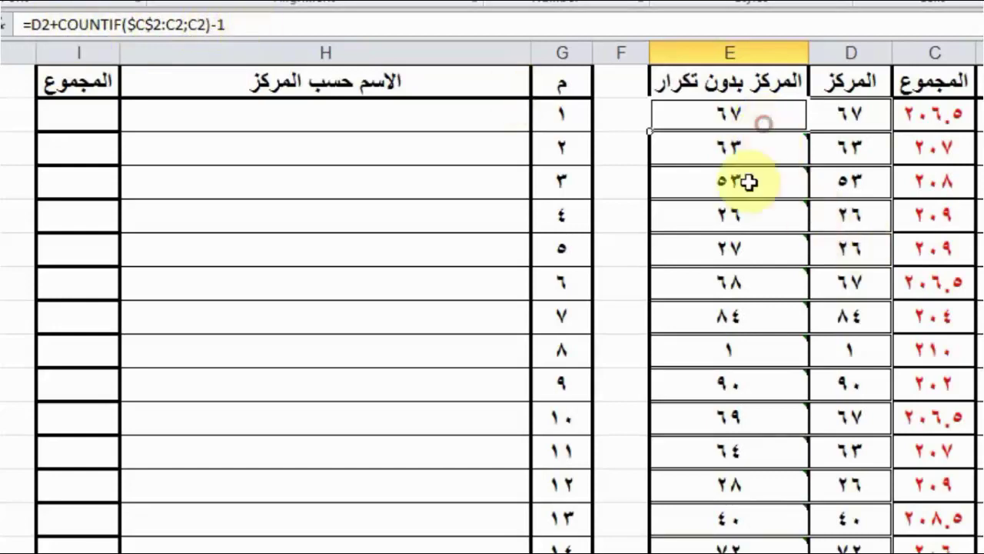
# Check the filled formulas in E4, E9 and E12 and compare the original and non-repeating ranks down the student list.
pyautogui.click(747, 181)
pyautogui.click(739, 352)
pyautogui.click(743, 450)
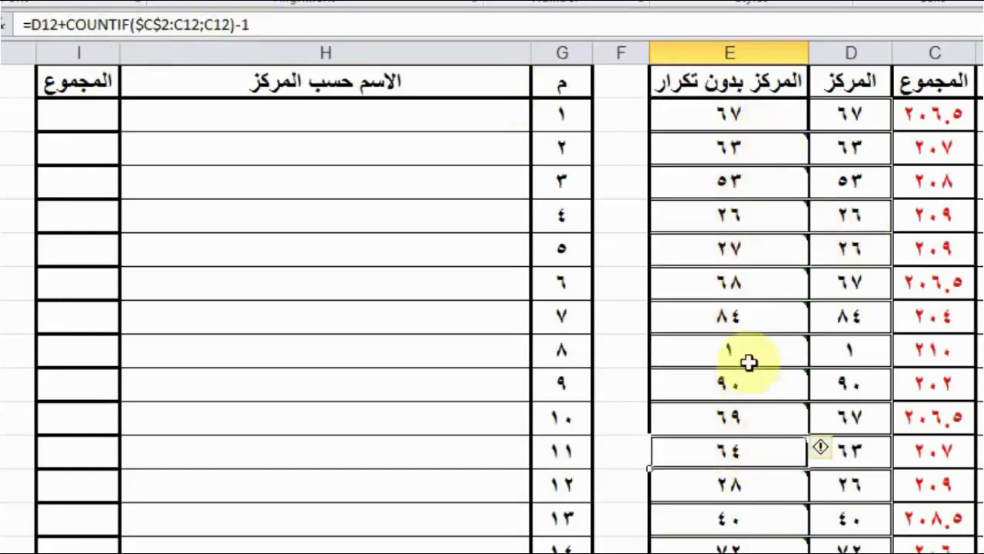
pyautogui.click(750, 355)
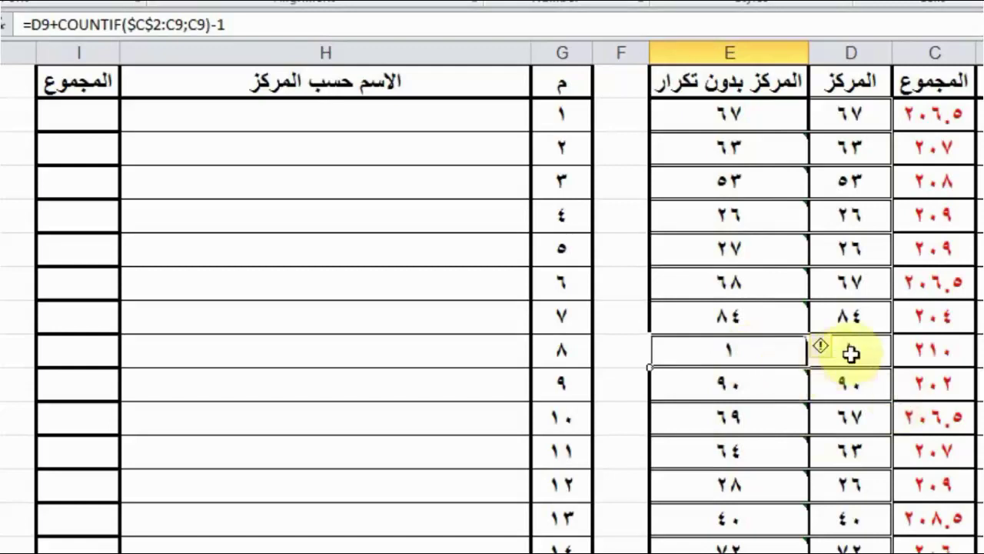
pyautogui.click(980, 351)
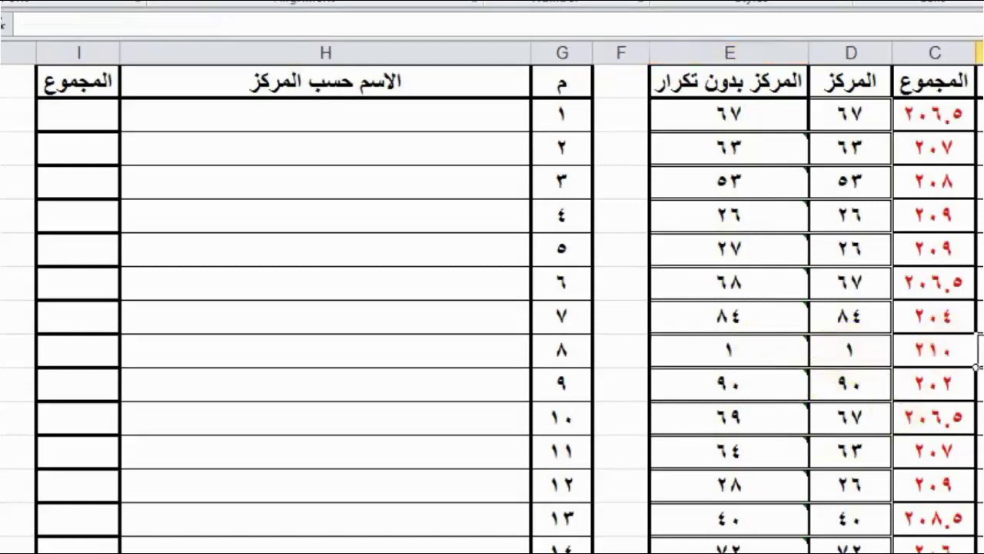
pyautogui.scroll(-3, 978, 361)
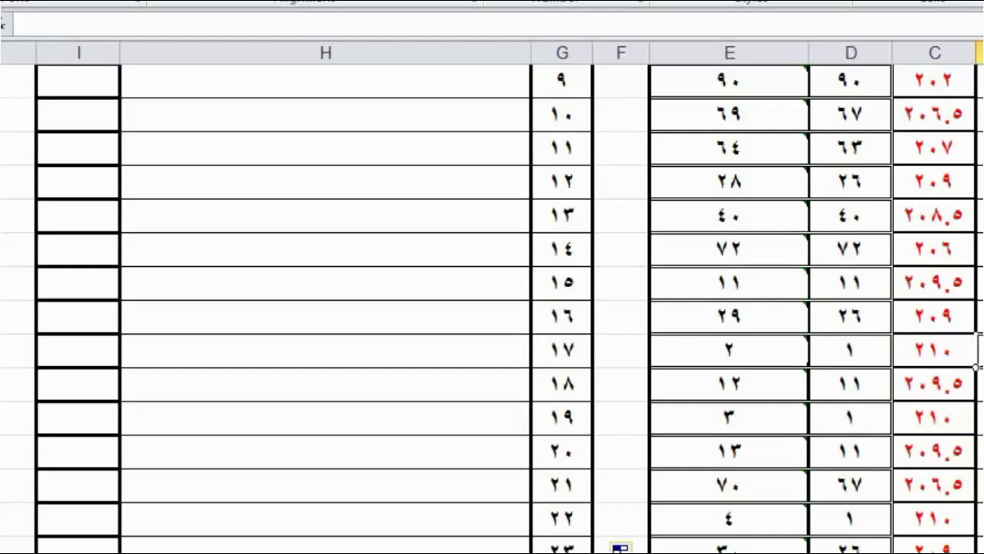
pyautogui.scroll(3, 978, 353)
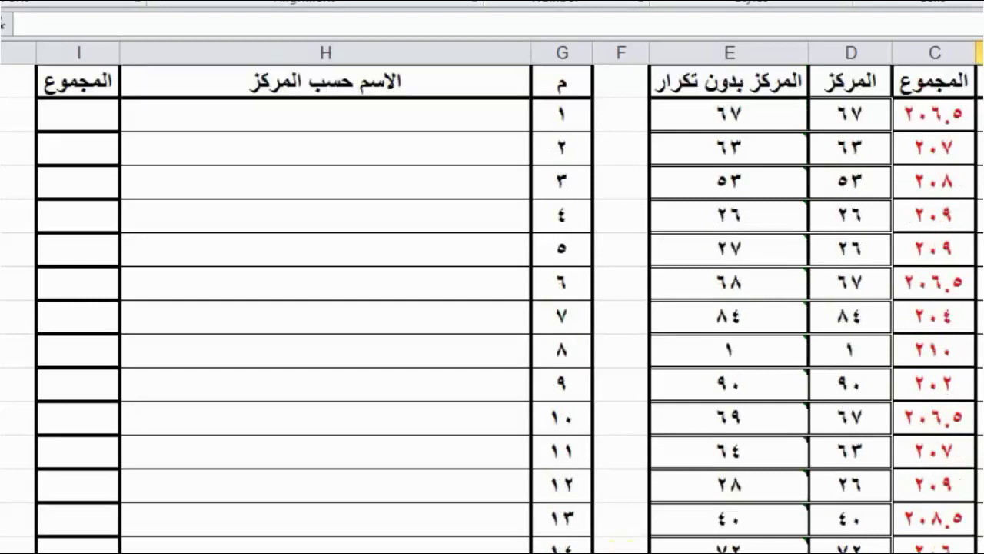
pyautogui.click(768, 115)
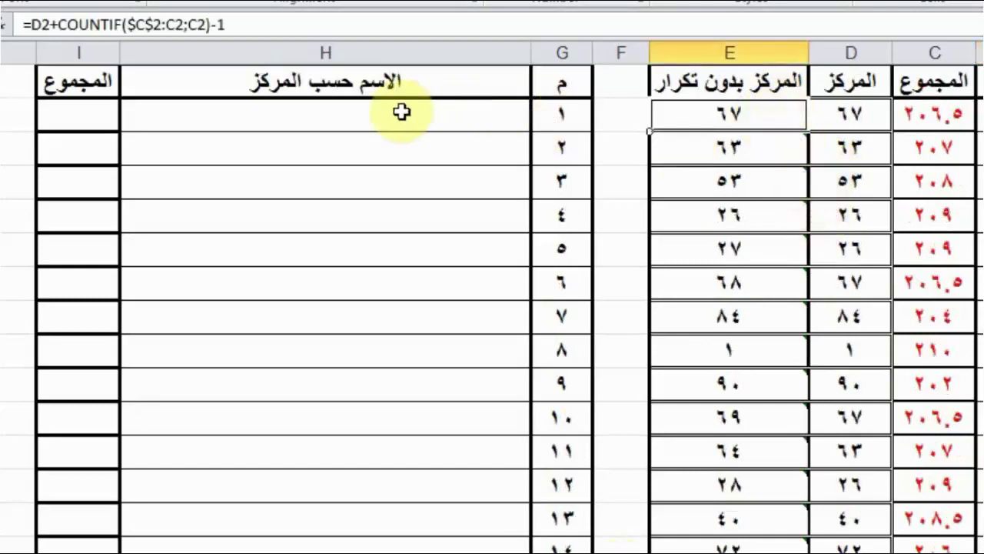
pyautogui.click(351, 116)
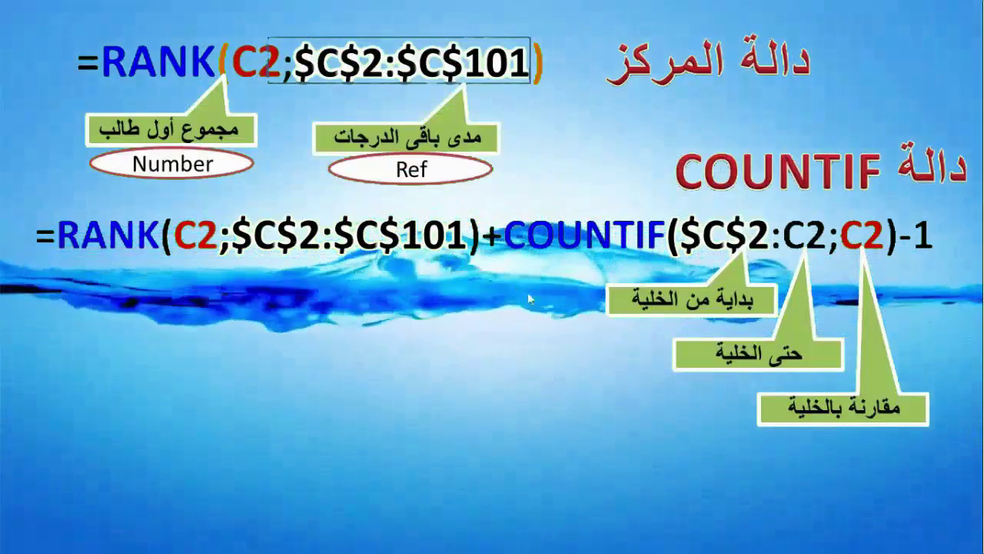
pyautogui.click(534, 325)
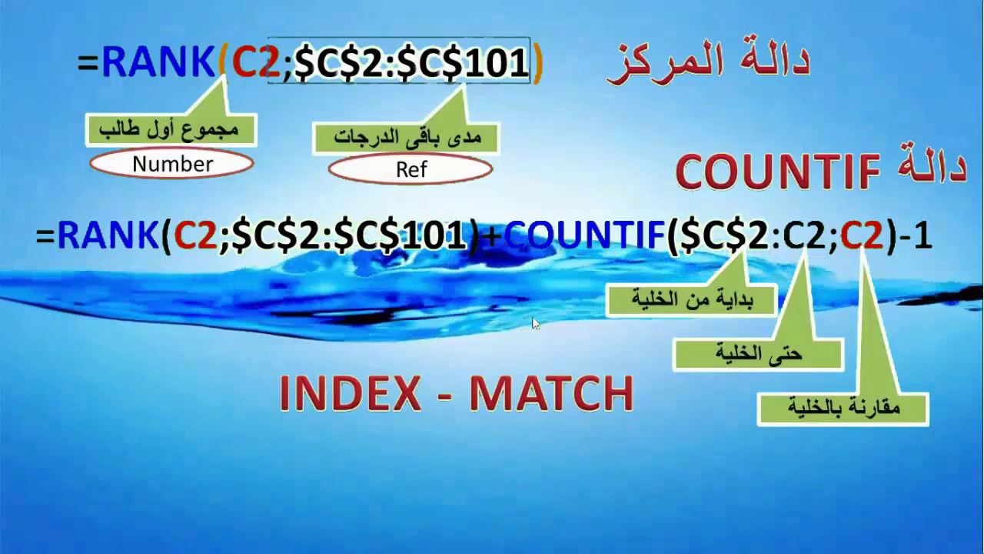
pyautogui.click(534, 324)
pyautogui.click(534, 324)
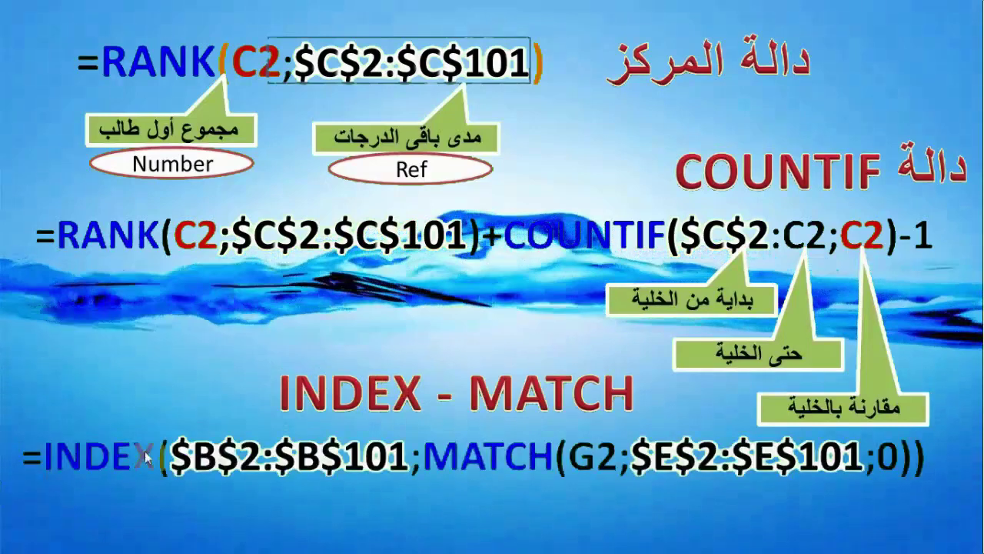
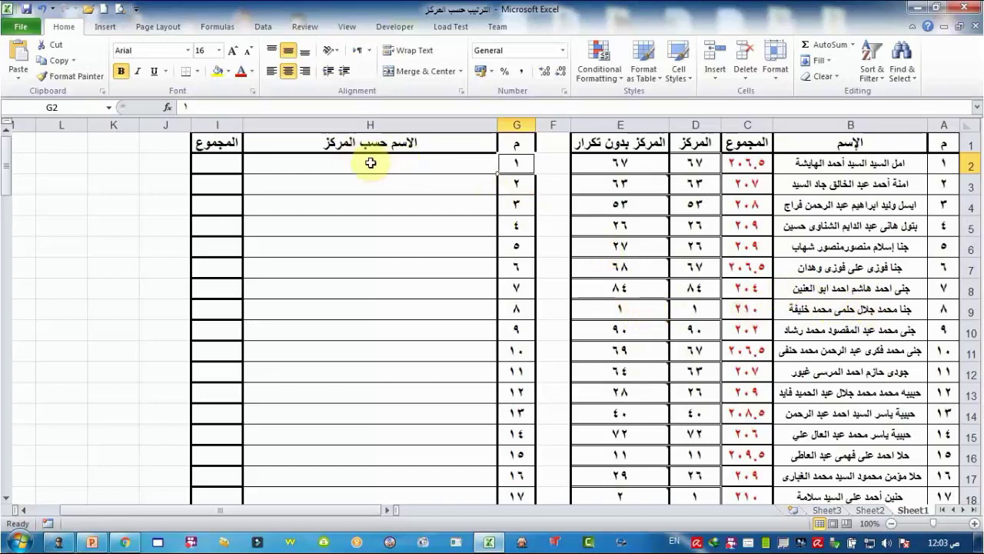
# Start an INDEX formula in H2 with the student names in $B$2:$B$101 as its absolute array.
pyautogui.click(391, 165)
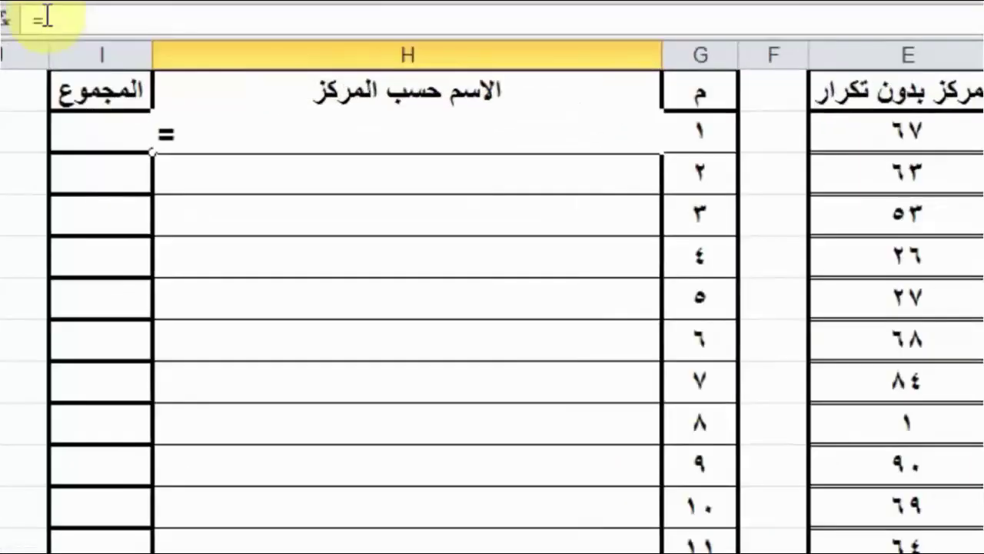
pyautogui.write('ind')
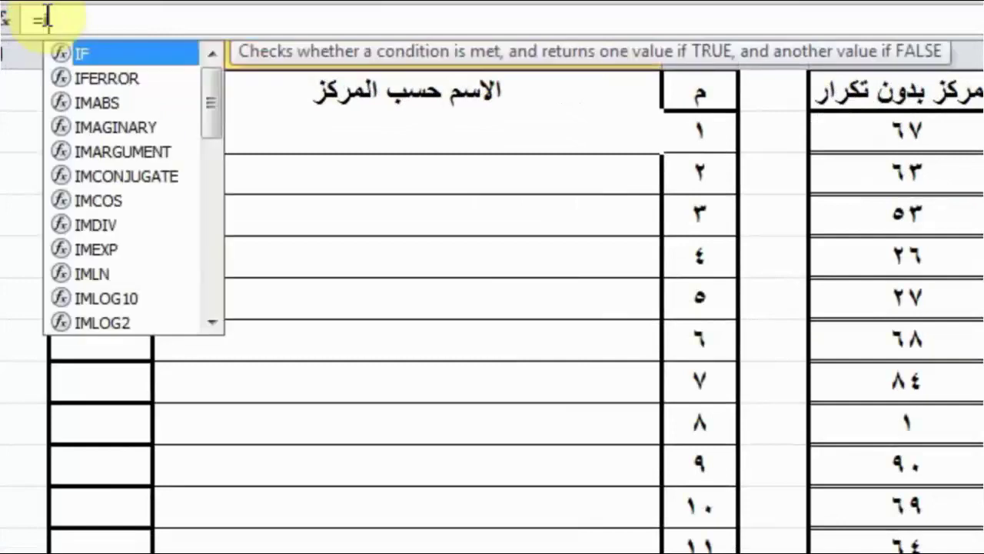
pyautogui.doubleClick(91, 54)
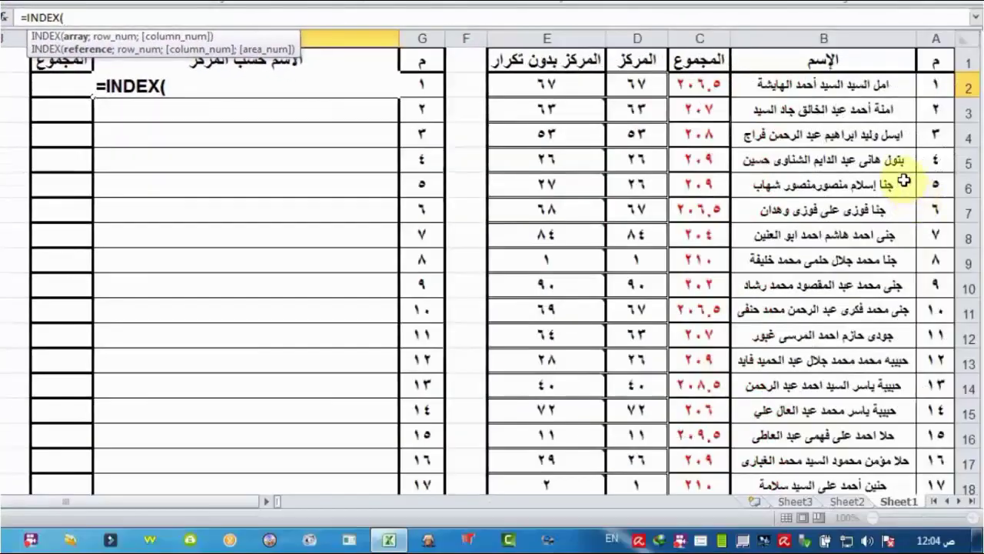
pyautogui.moveTo(873, 83); pyautogui.dragTo(883, 442)
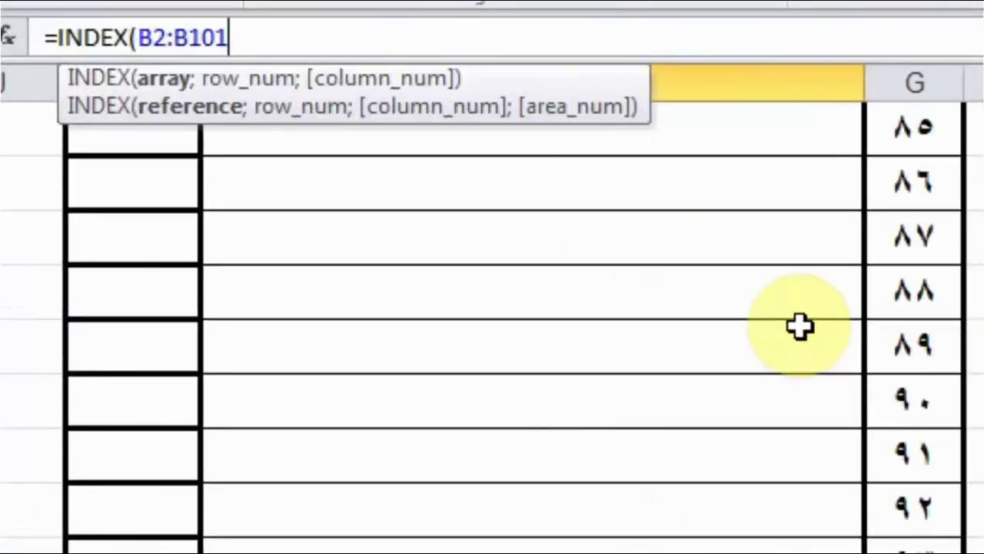
pyautogui.press('F4')
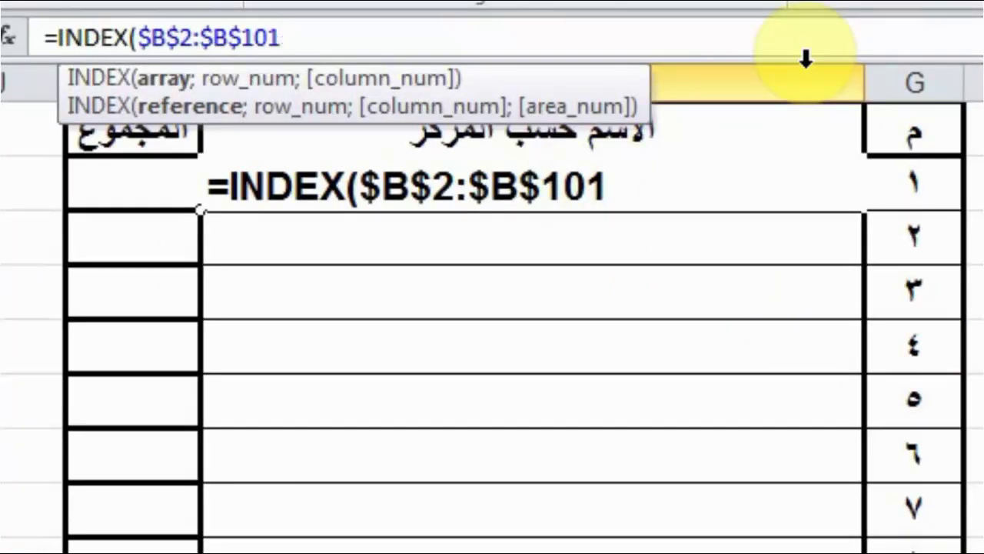
pyautogui.write(';')
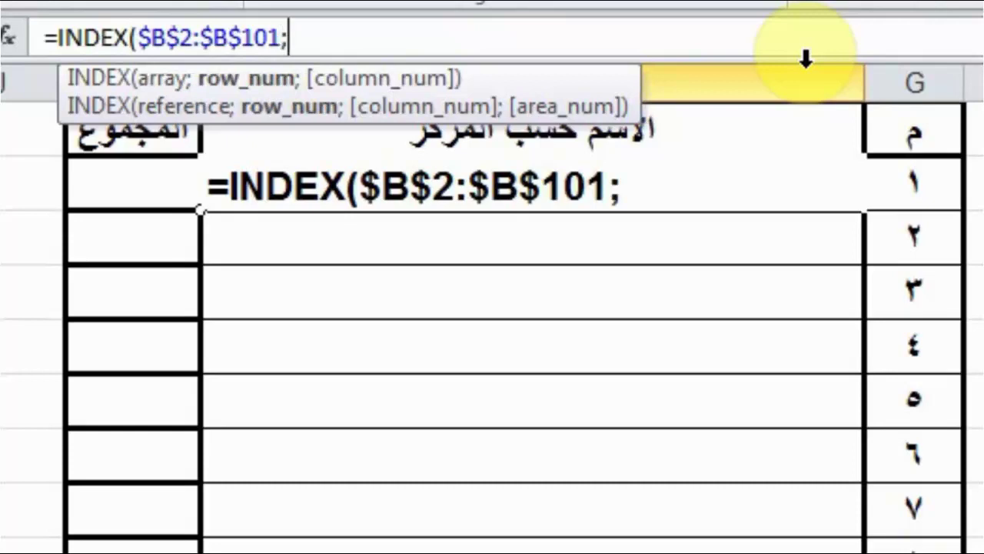
# Complete the H2 formula with MATCH(G2;$E$2:$E$101;0) as the INDEX row number and enter it.
pyautogui.write('ma')
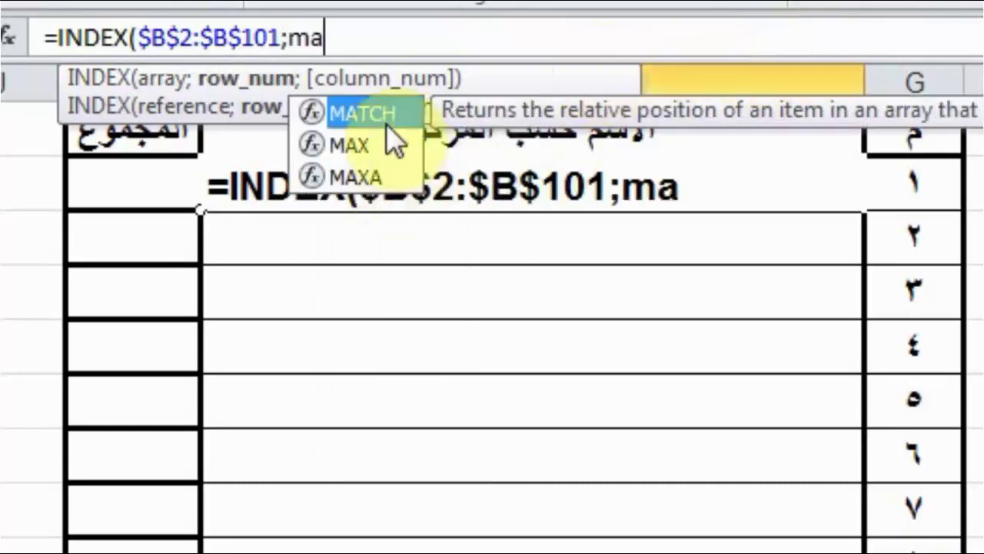
pyautogui.doubleClick(386, 120)
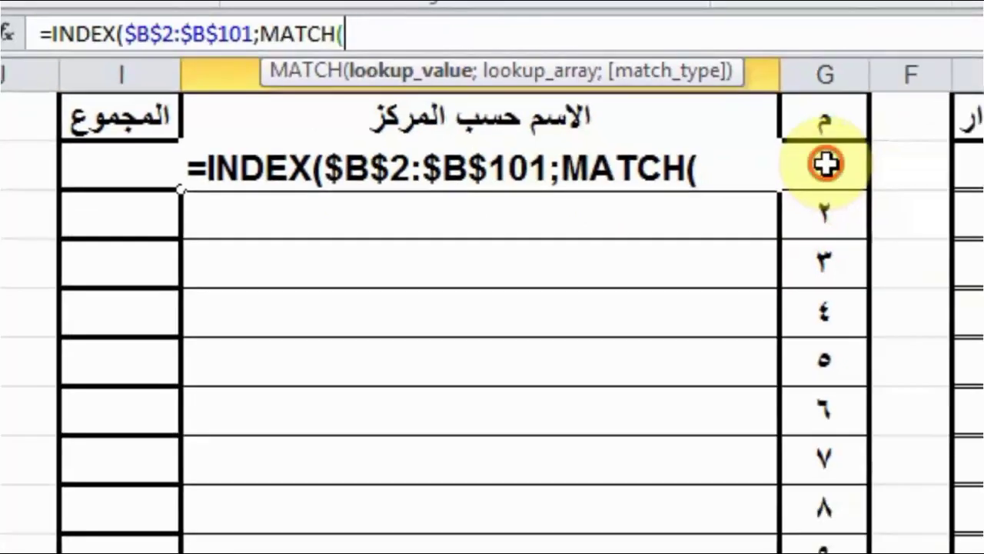
pyautogui.click(915, 184)
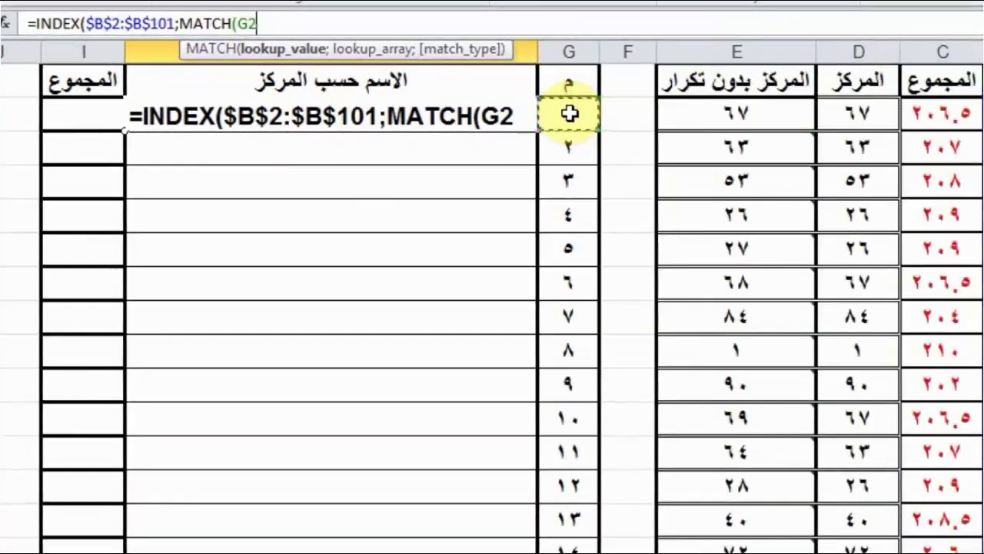
pyautogui.write(';')
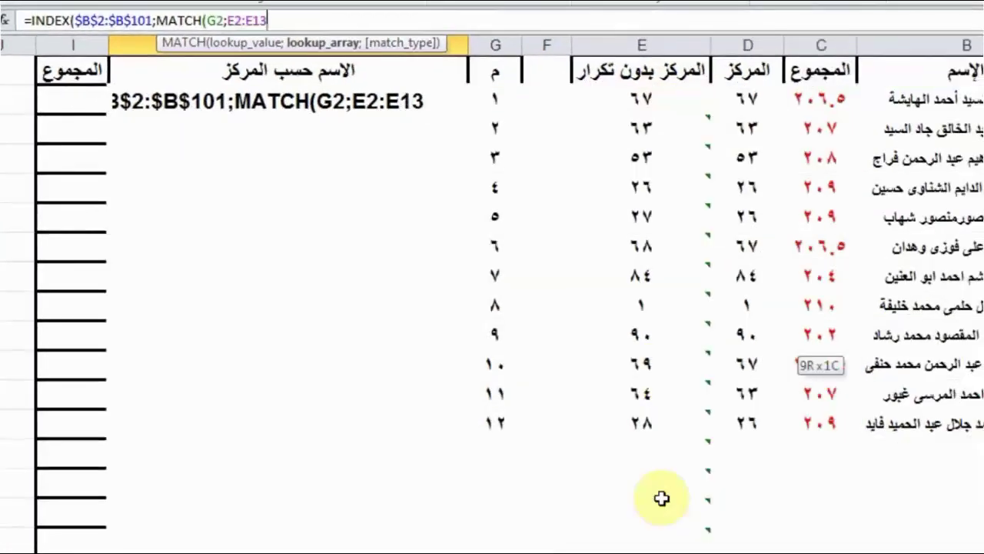
pyautogui.moveTo(662, 499); pyautogui.dragTo(671, 553)
pyautogui.moveTo(579, 544); pyautogui.dragTo(566, 441)
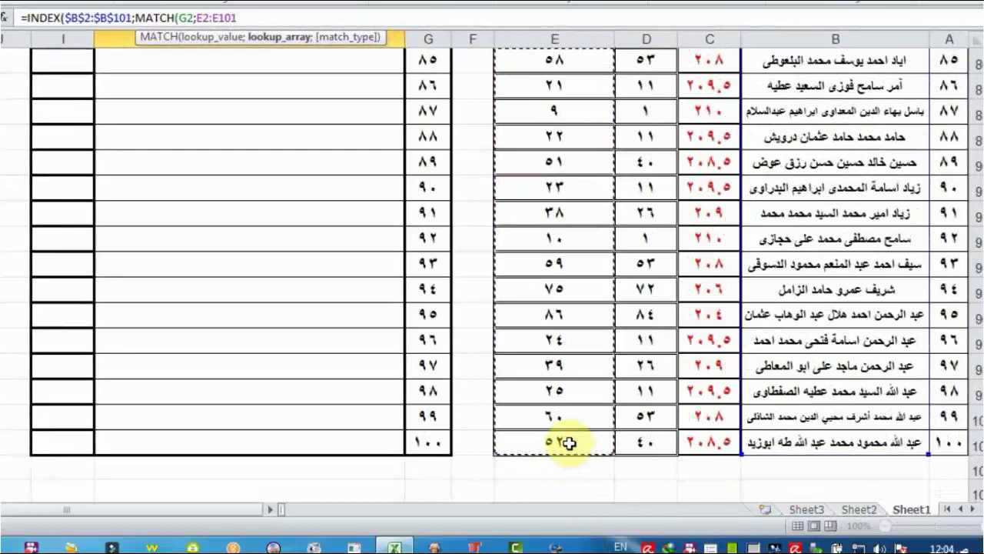
pyautogui.press('F4')
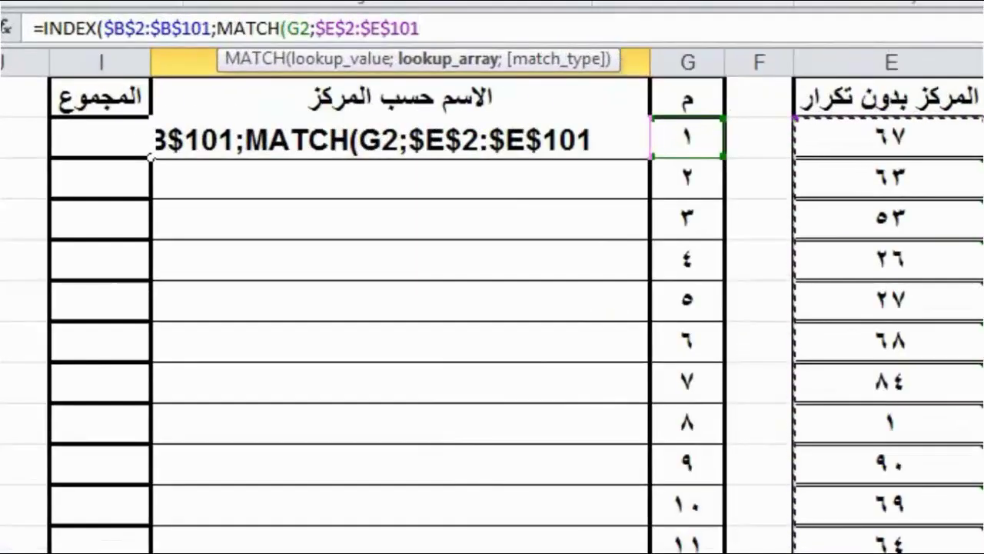
pyautogui.write(';')
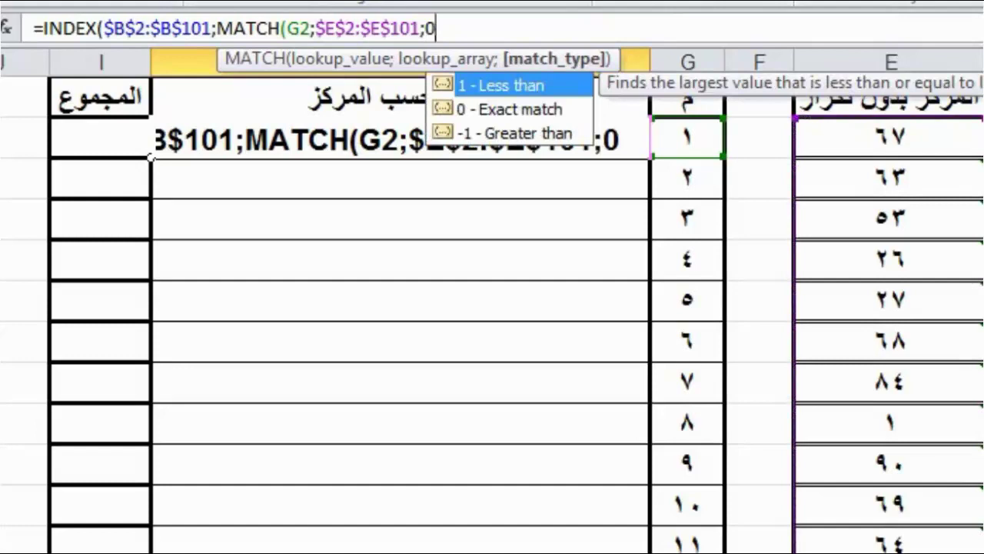
pyautogui.write('0))')
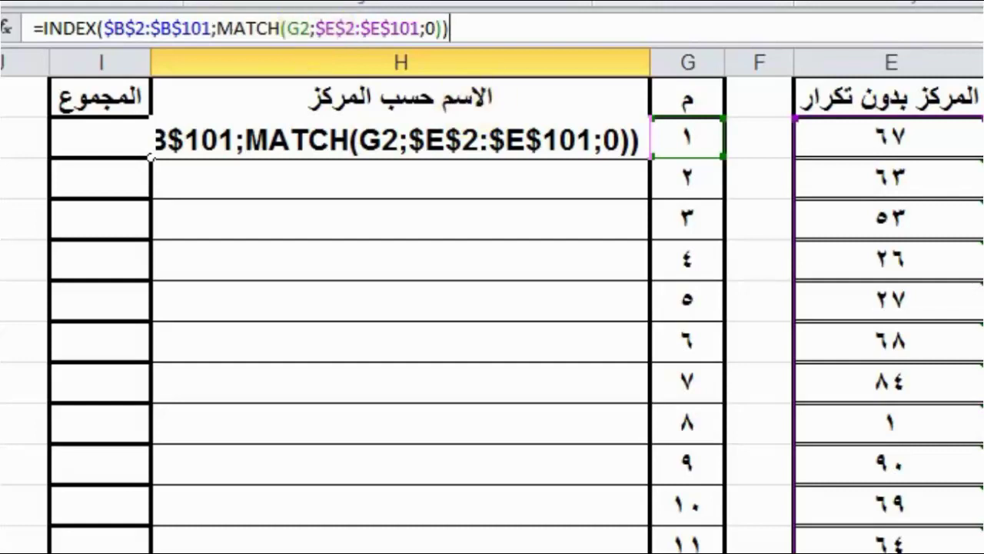
pyautogui.press('Return')
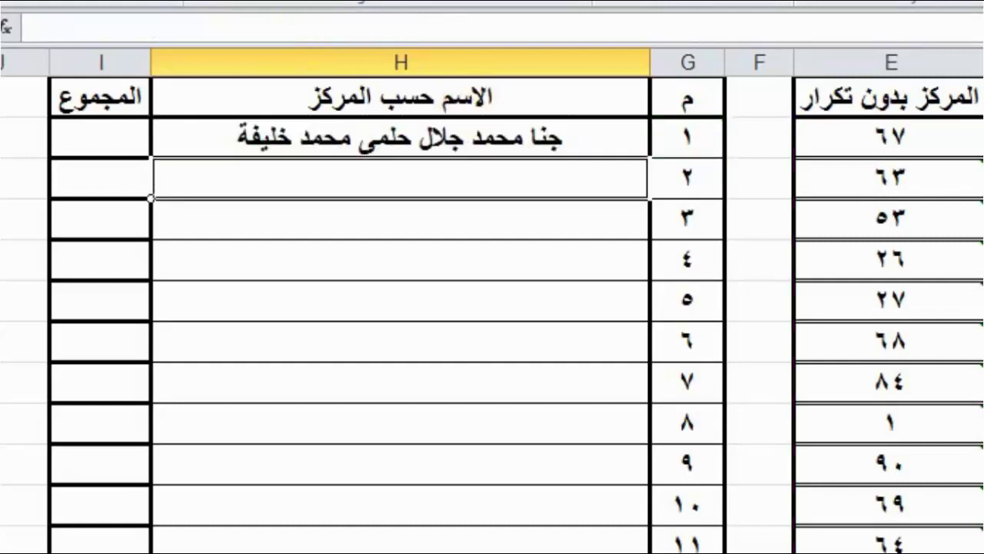
# Fill the H2 formula down the name-by-rank column to the end of the list.
pyautogui.click(509, 125)
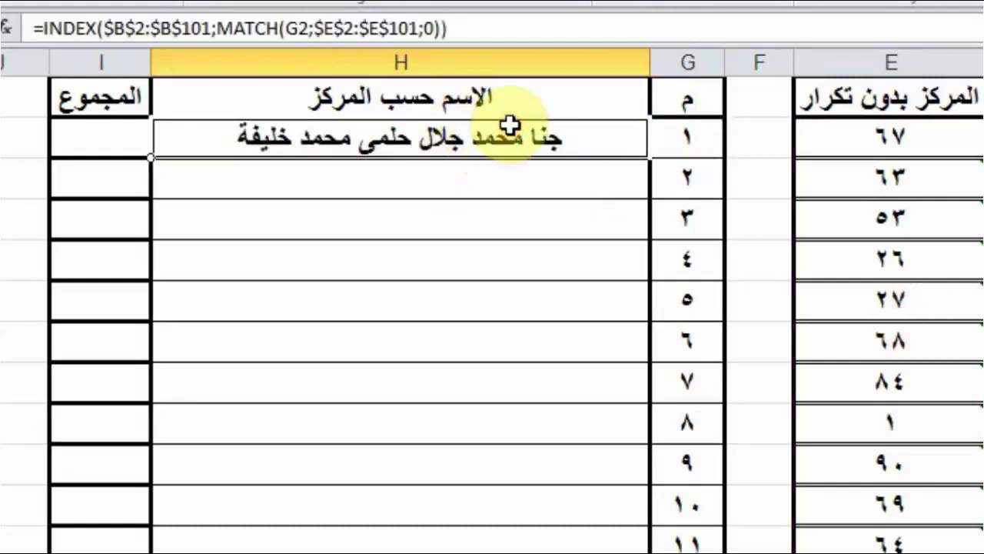
pyautogui.doubleClick(153, 157)
pyautogui.click(546, 136)
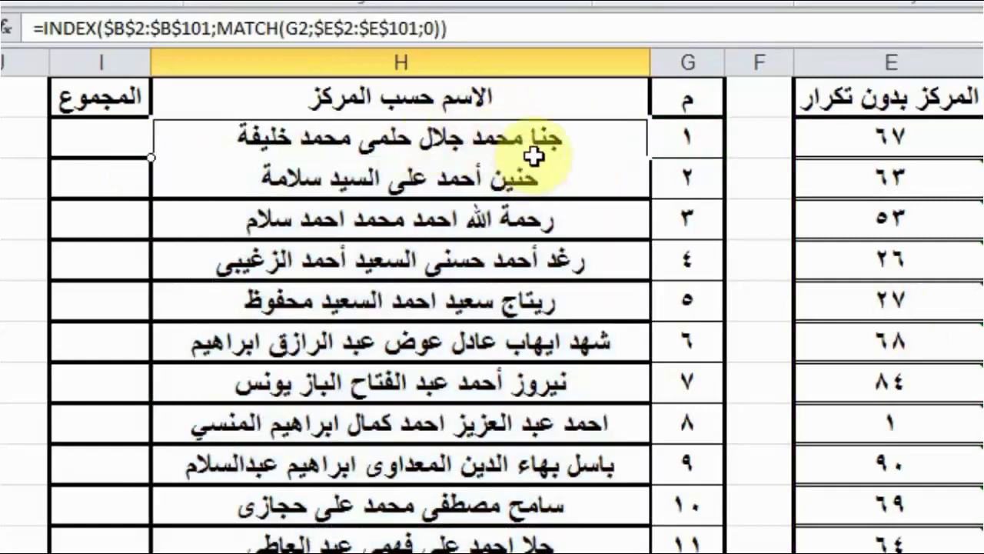
# Compare the second listed name in H3 and the non-repeating ranks in E9 and E18 with the original student list.
pyautogui.click(508, 178)
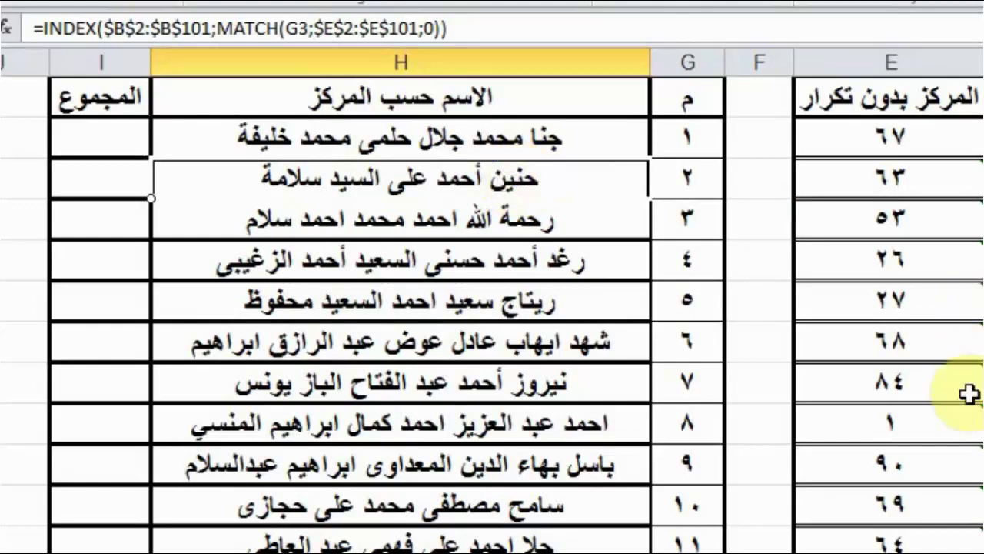
pyautogui.click(879, 419)
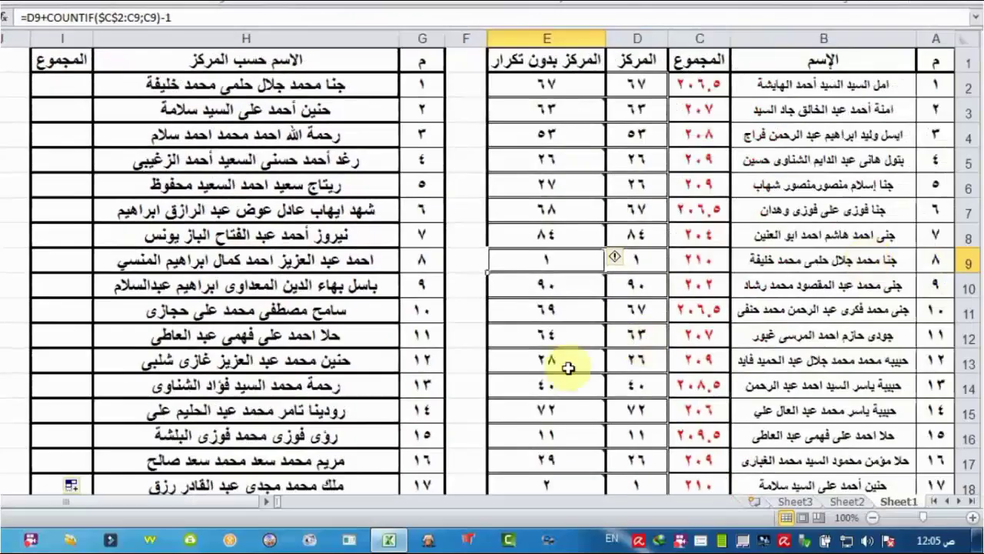
pyautogui.scroll(-1, 809, 462)
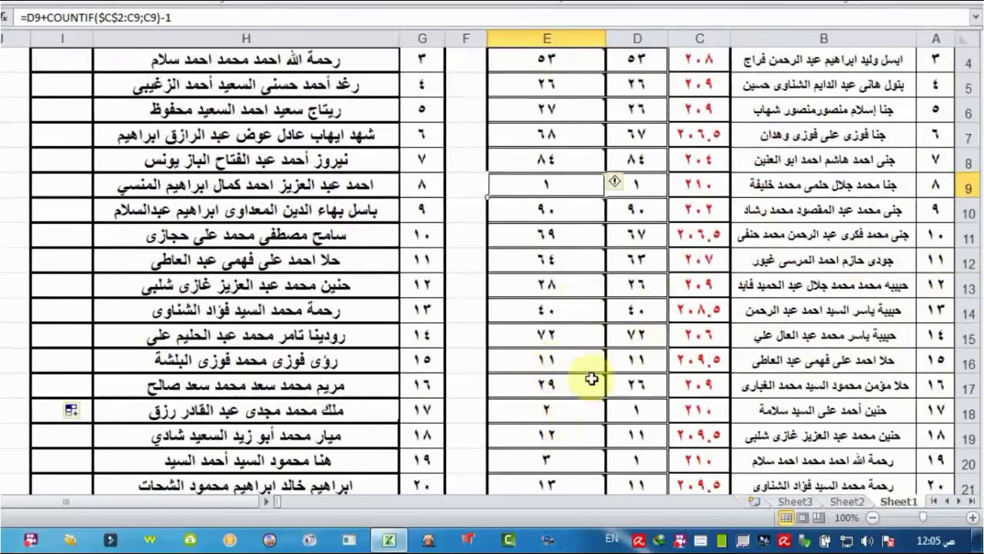
pyautogui.click(556, 407)
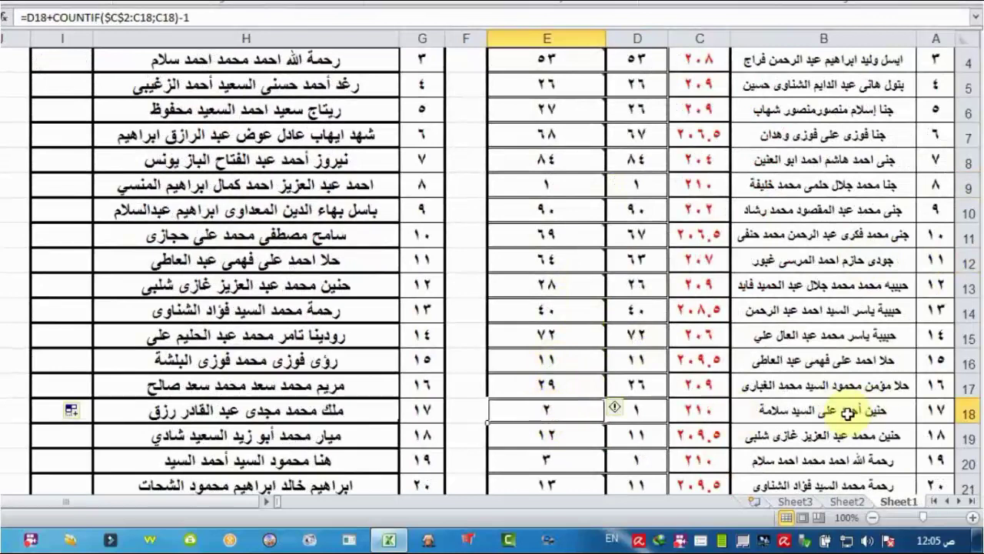
pyautogui.scroll(1, 254, 246)
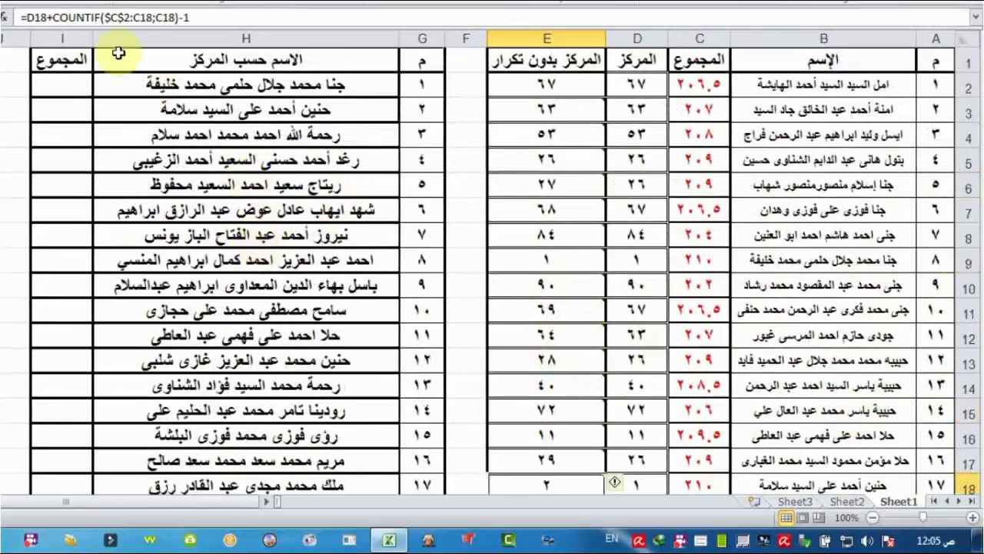
# Copy the full H2 formula text and paste it as the formula in I2 under the total heading.
pyautogui.doubleClick(220, 77)
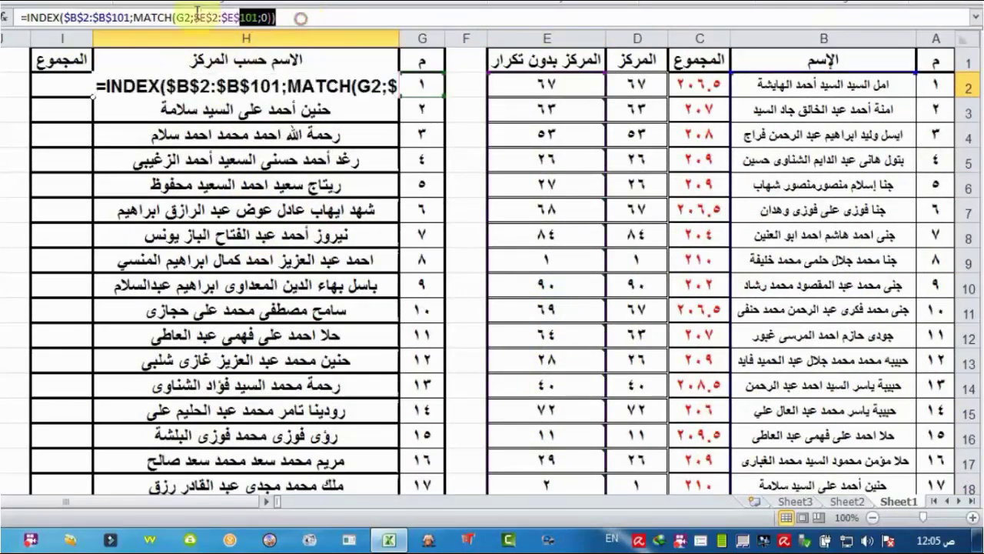
pyautogui.hotkey('shift', 'End')
pyautogui.hotkey('ctrl', 'c')
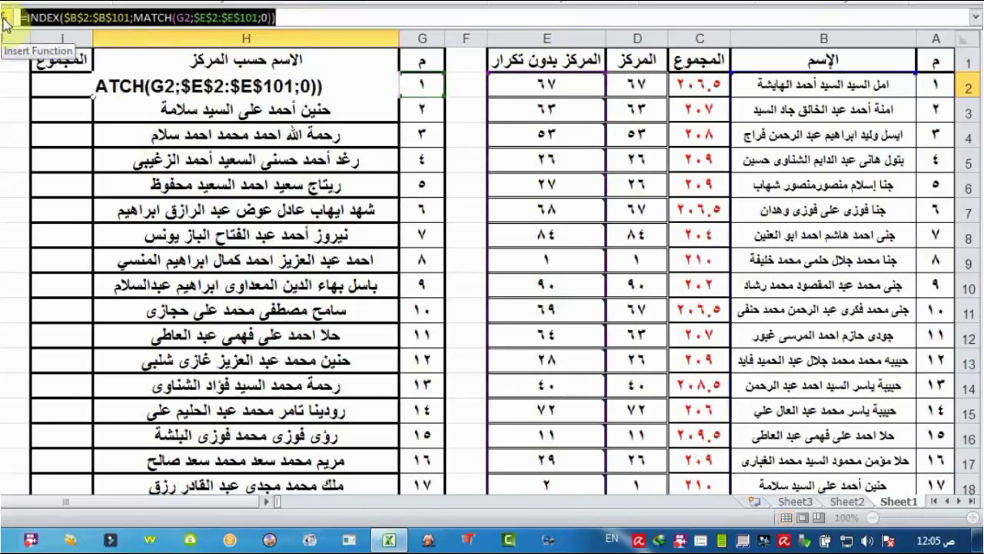
pyautogui.press('Tab')
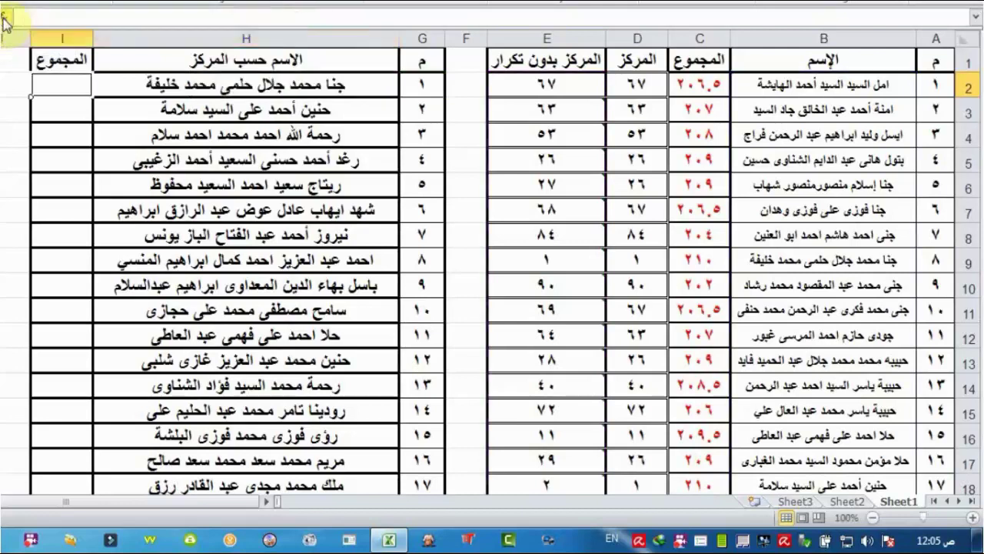
pyautogui.write('v')
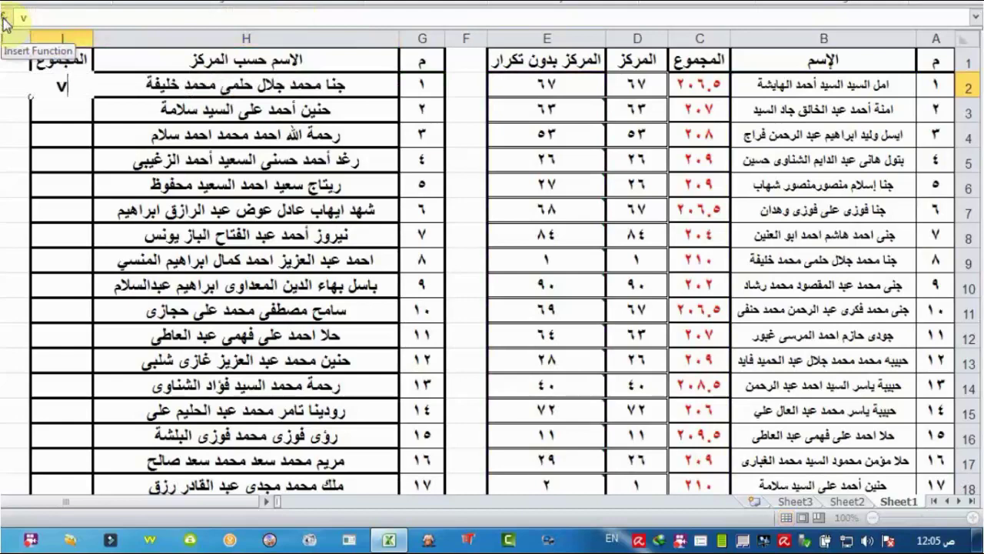
pyautogui.hotkey('ctrl', 'v')
pyautogui.click(113, 180)
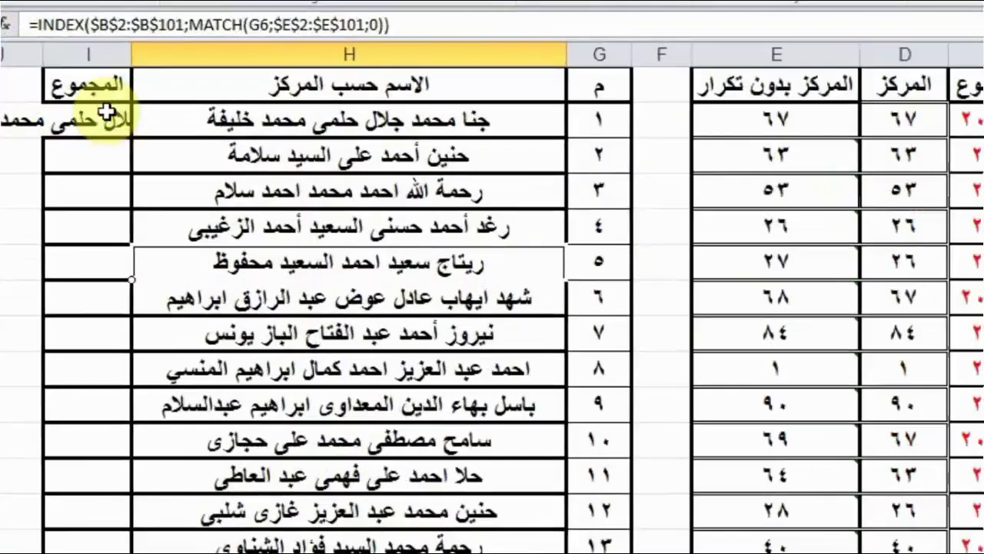
# Change the INDEX array in the I2 formula to the absolute totals range $C$2:$C$101 and enter it.
pyautogui.click(105, 113)
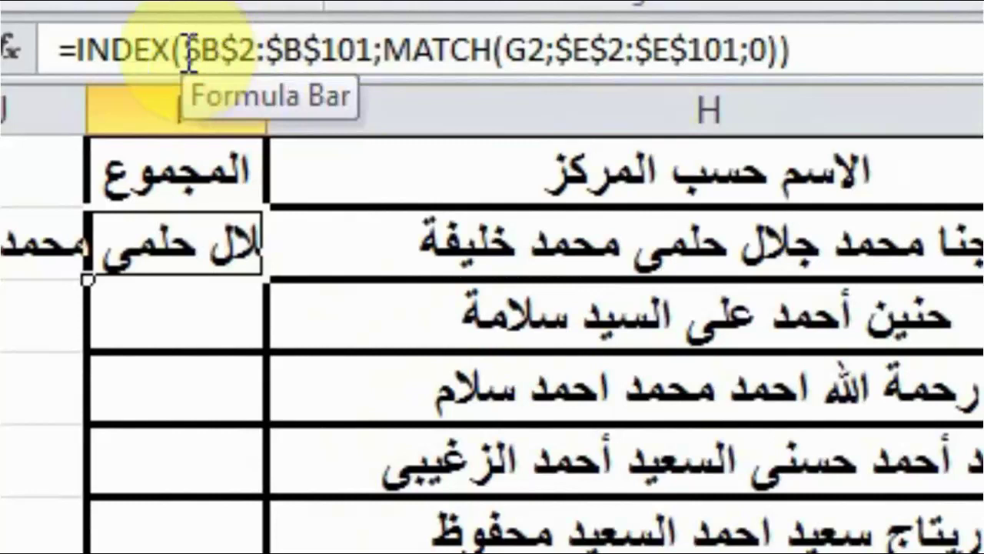
pyautogui.moveTo(187, 55); pyautogui.dragTo(373, 40)
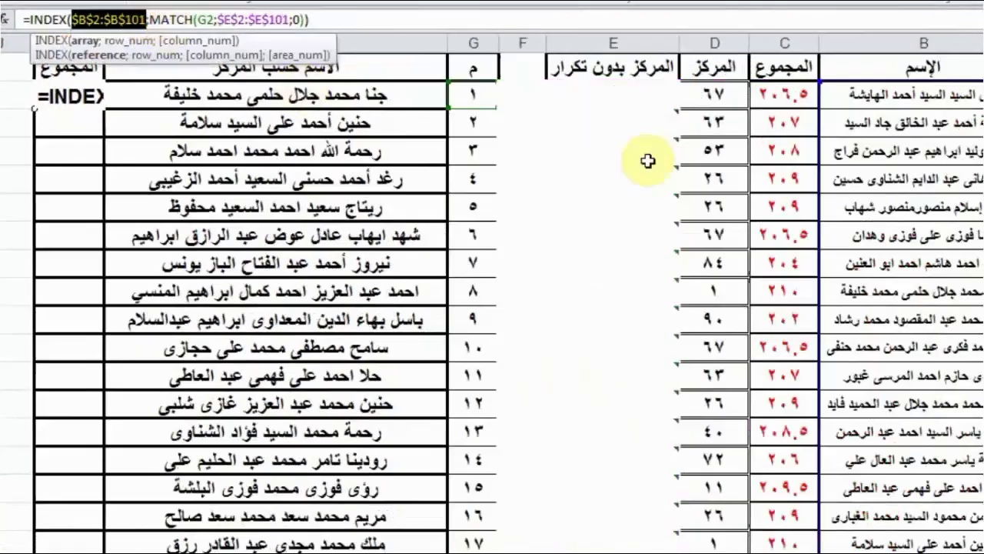
pyautogui.moveTo(788, 92); pyautogui.dragTo(794, 485)
pyautogui.press('F4')
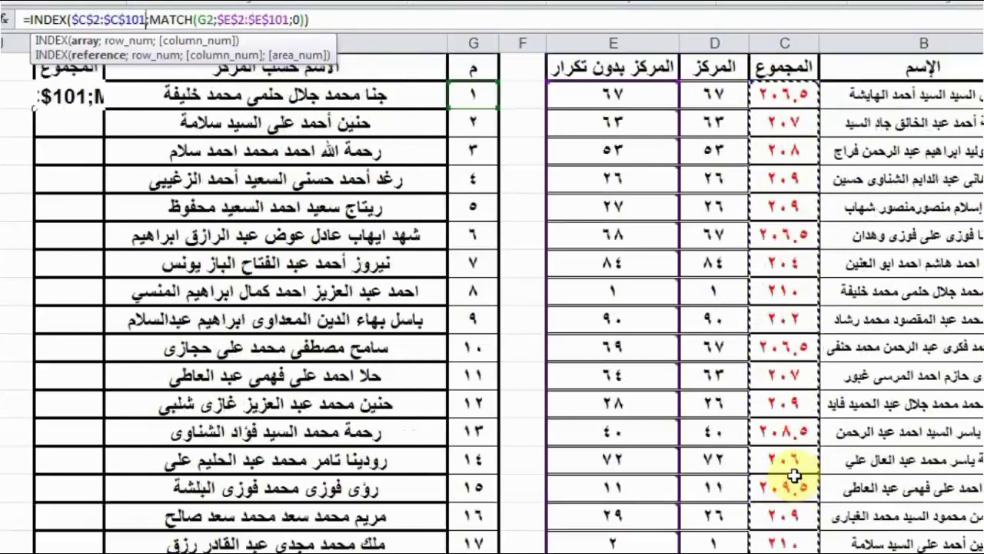
pyautogui.click(329, 17)
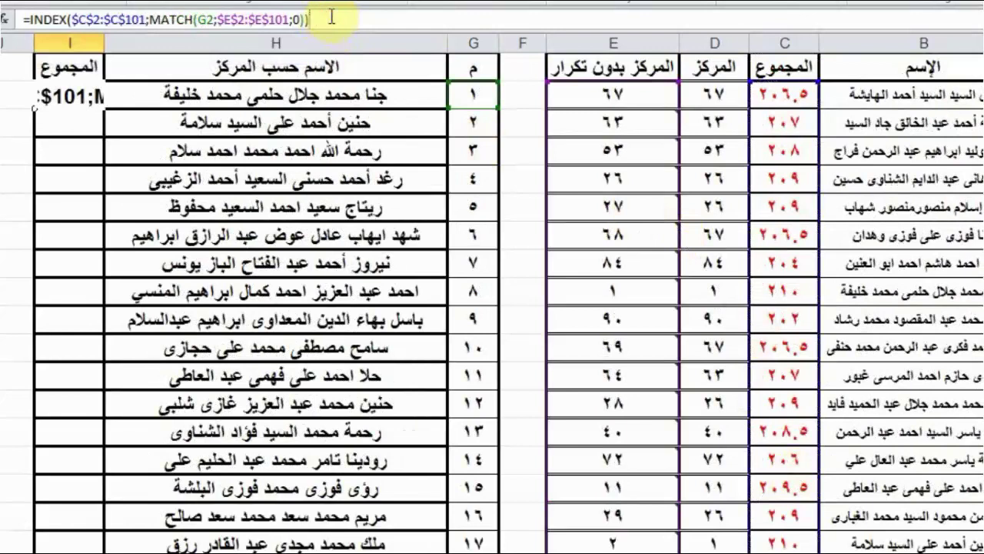
pyautogui.press('Return')
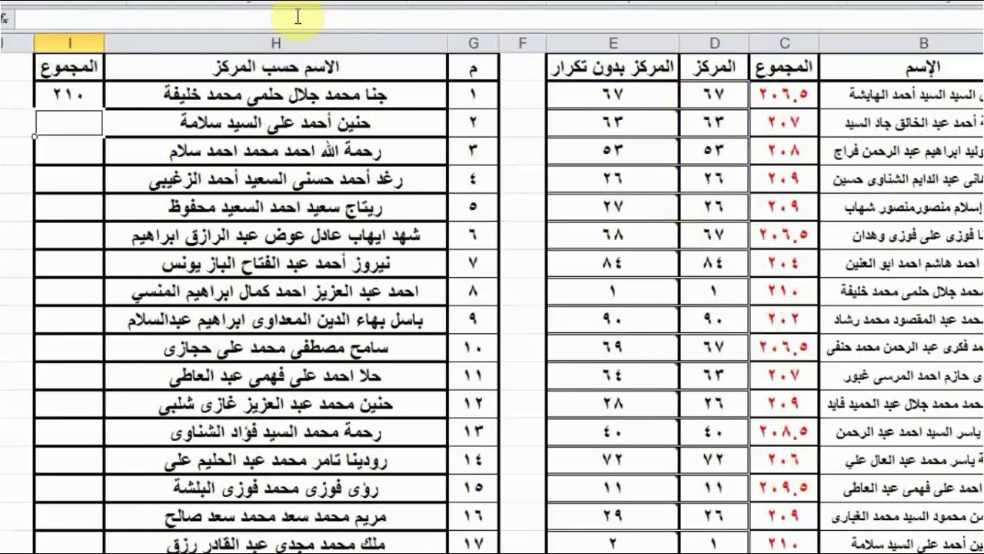
# Fill the I2 formula down the total column to the end of the ranked list.
pyautogui.click(77, 94)
pyautogui.doubleClick(38, 110)
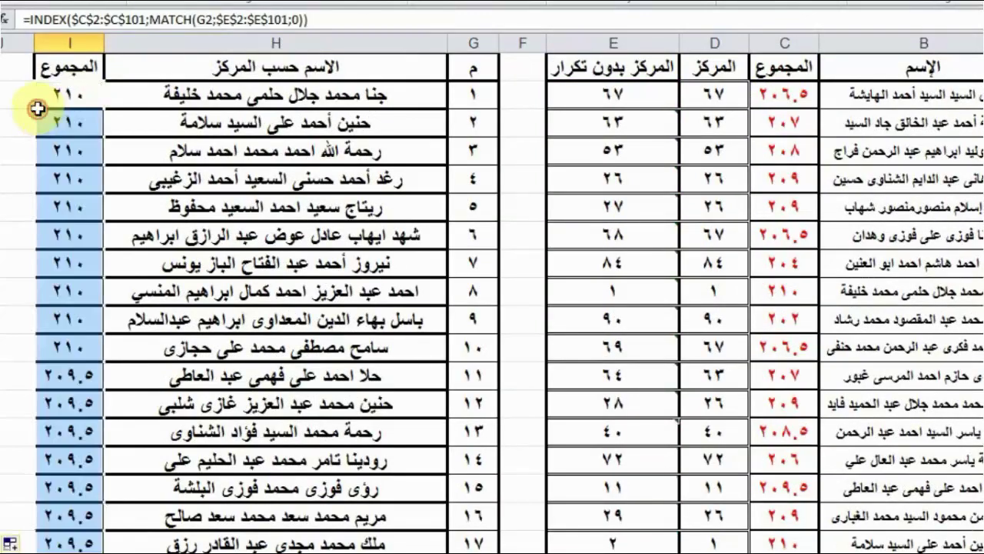
pyautogui.click(66, 289)
# Review the first ten ranked rows in G2:I11, comparing the names and totals in rows 2 and 3.
pyautogui.moveTo(454, 93); pyautogui.dragTo(95, 312)
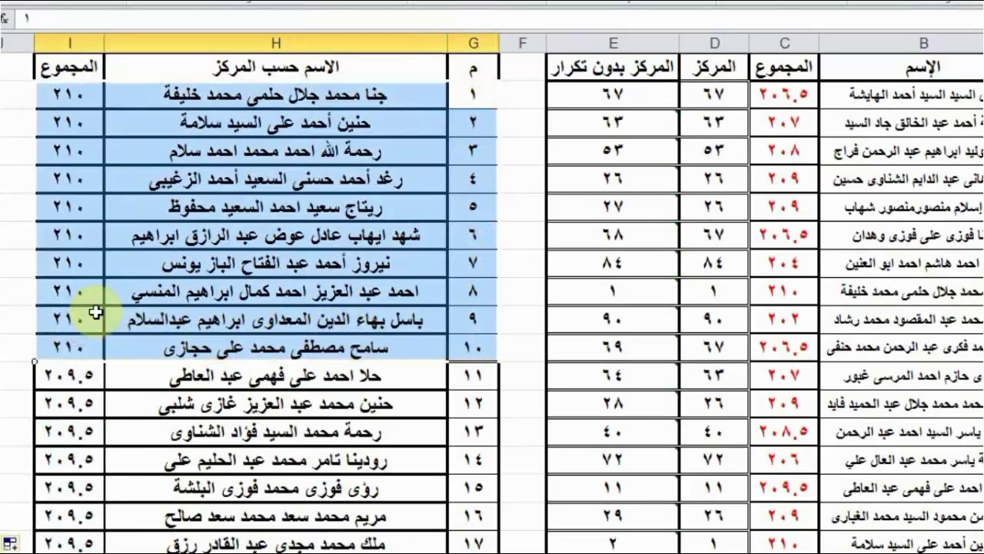
pyautogui.click(80, 93)
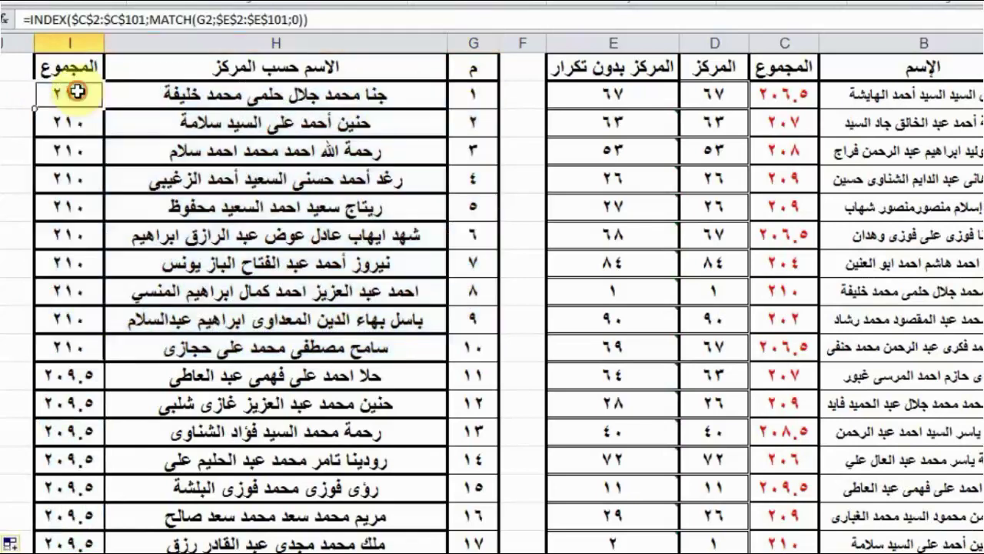
pyautogui.click(342, 87)
pyautogui.click(294, 121)
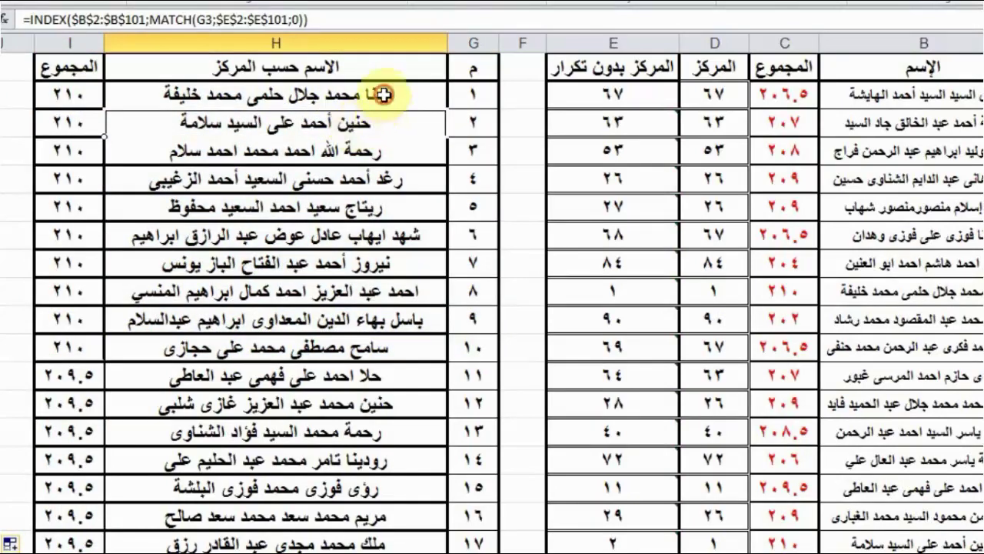
pyautogui.click(394, 92)
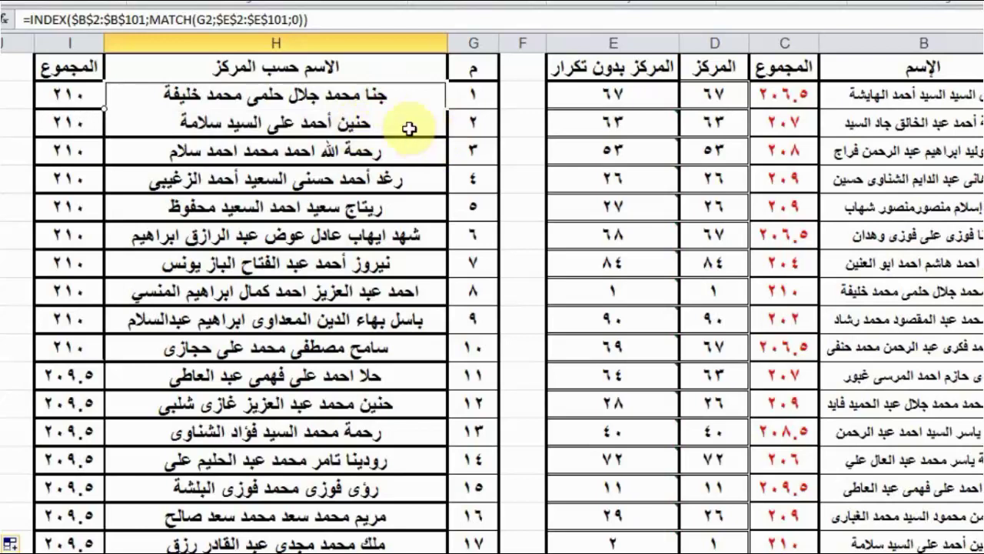
pyautogui.click(355, 124)
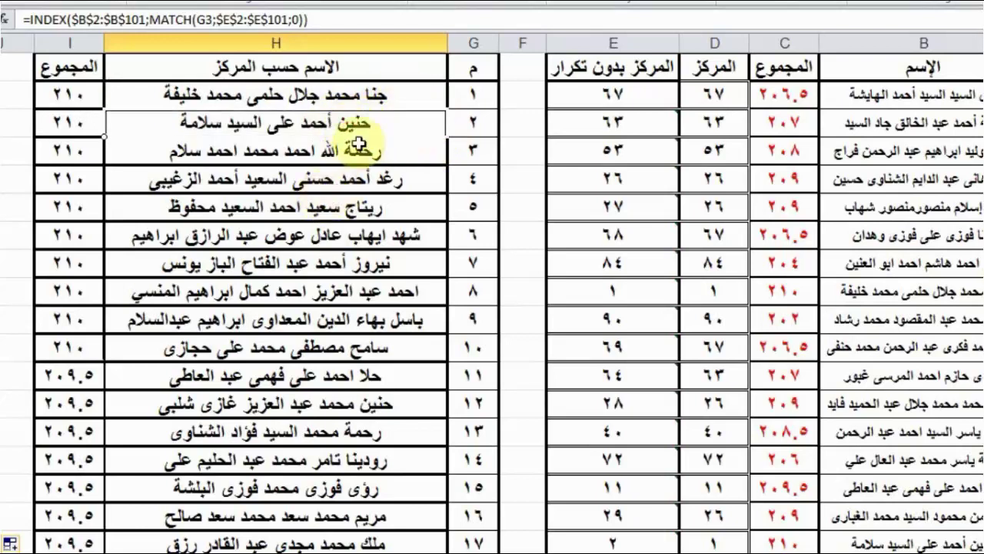
pyautogui.click(351, 95)
pyautogui.click(342, 123)
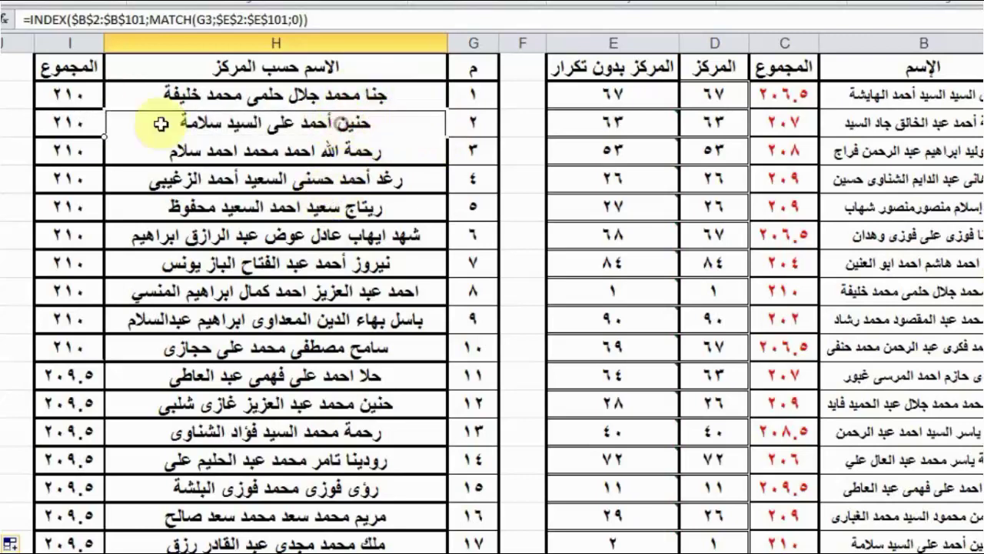
pyautogui.click(74, 124)
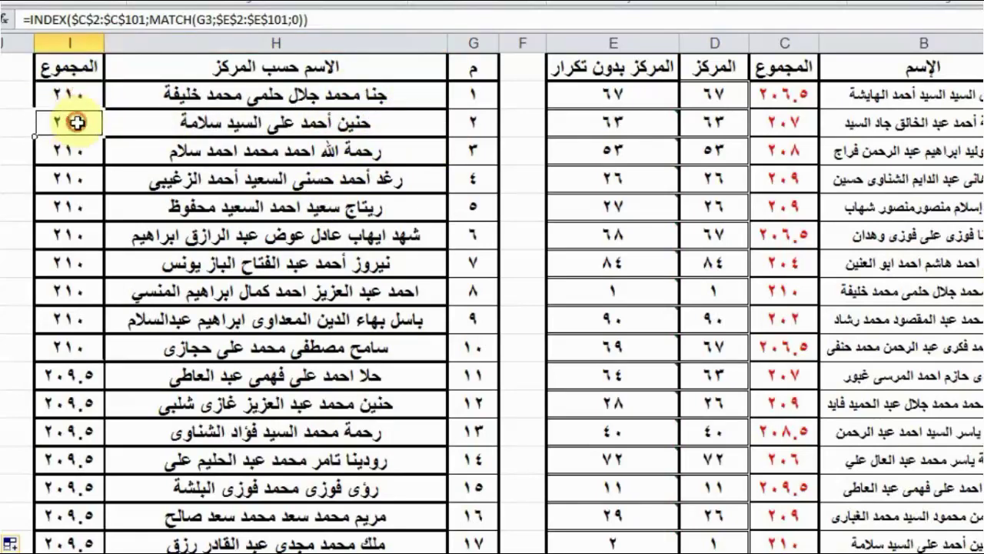
pyautogui.click(243, 207)
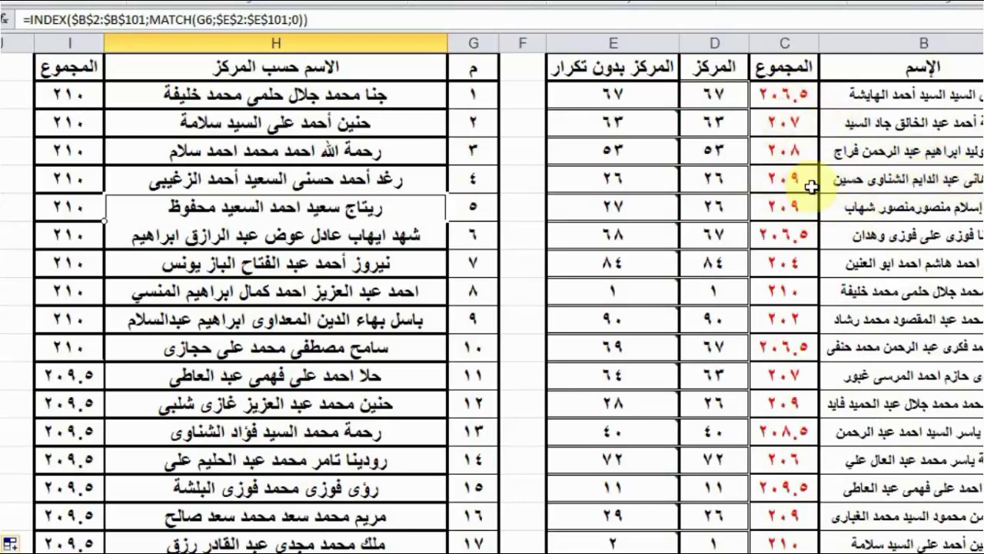
# Set the total in C5 to 210 and check the first two names in the ranked list.
pyautogui.click(783, 183)
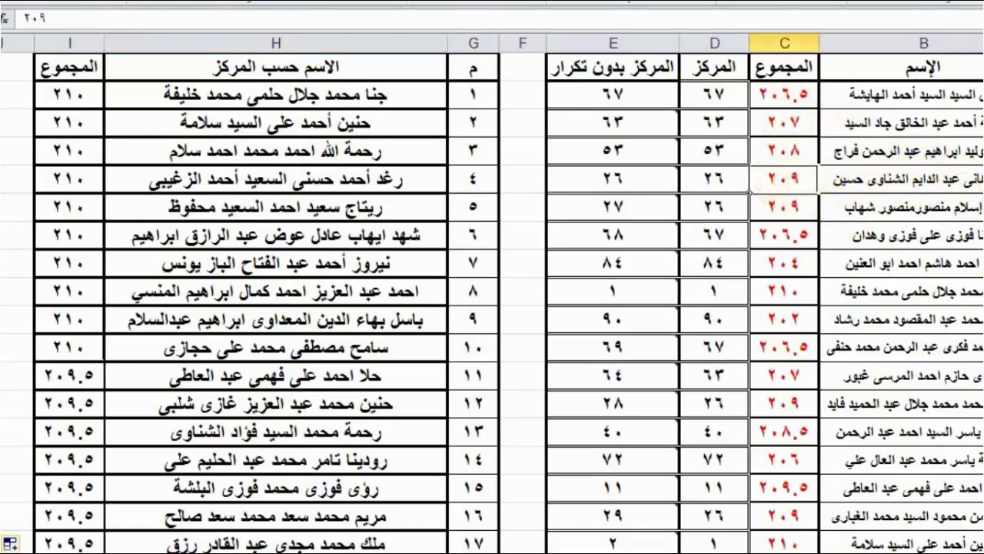
pyautogui.write('2')
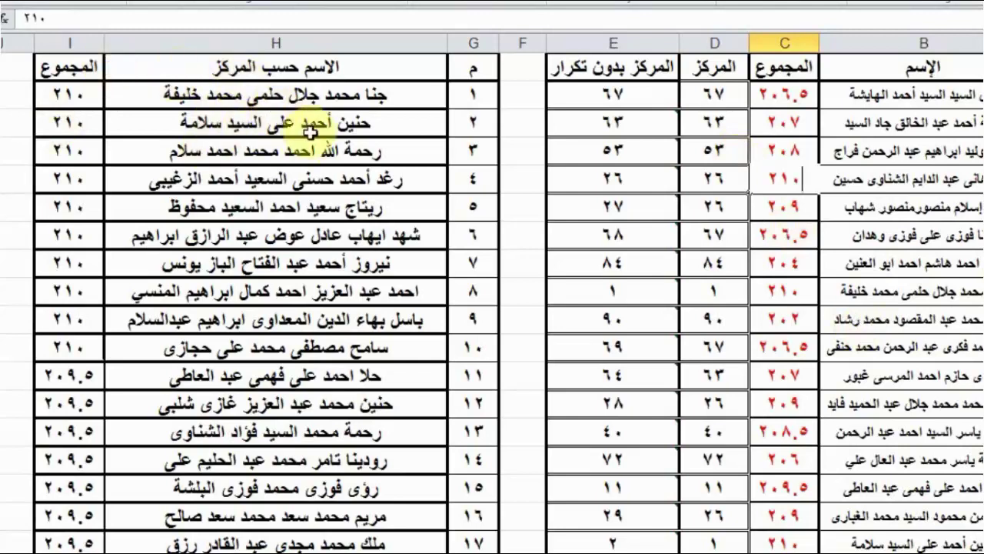
pyautogui.press('Return')
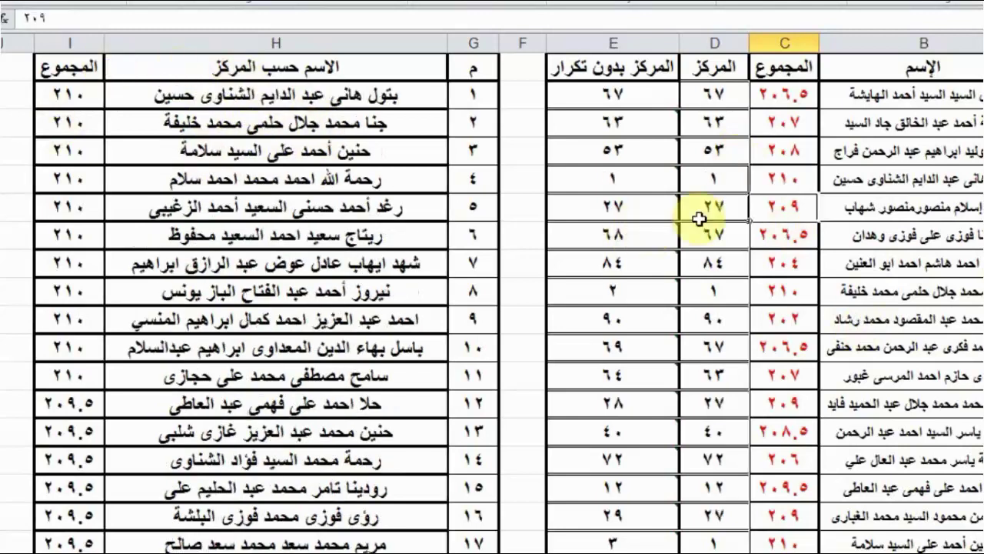
pyautogui.click(377, 99)
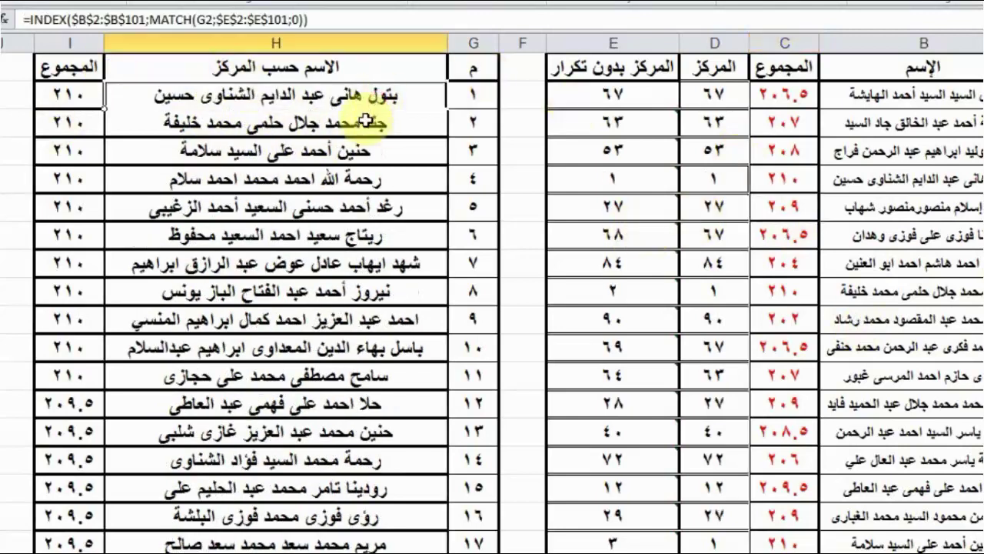
pyautogui.click(361, 123)
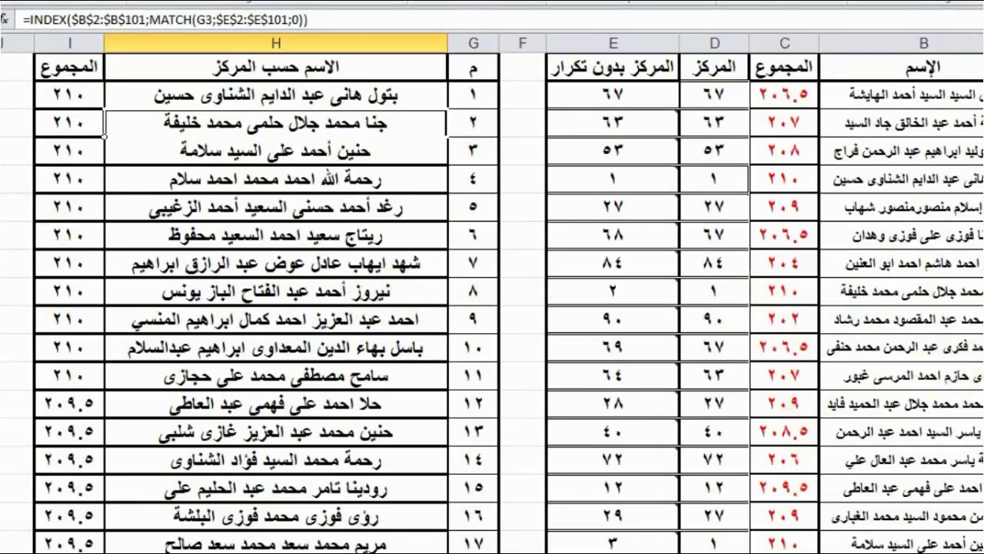
# Set the total in C9 to 200 for the student now listed second by rank.
pyautogui.click(970, 291)
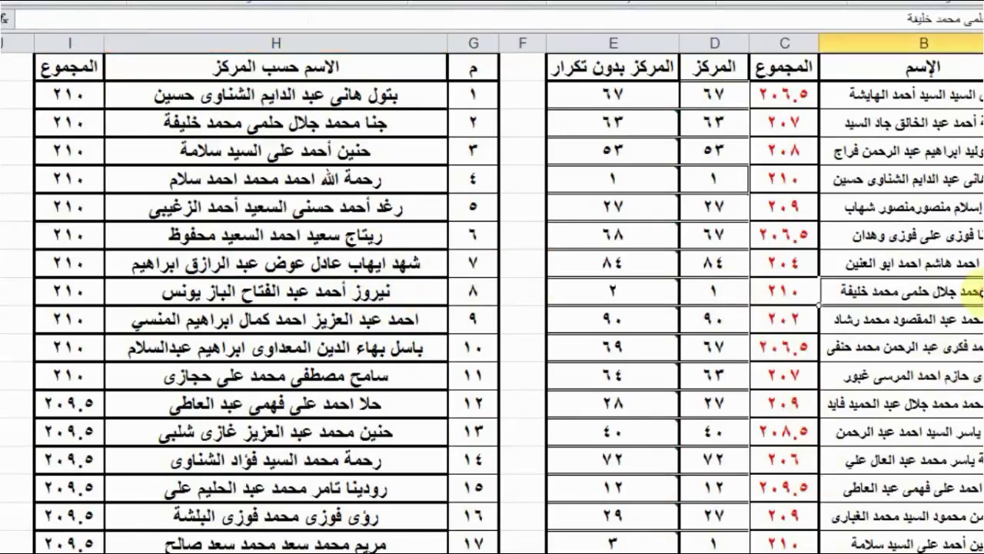
pyautogui.click(714, 290)
pyautogui.click(794, 293)
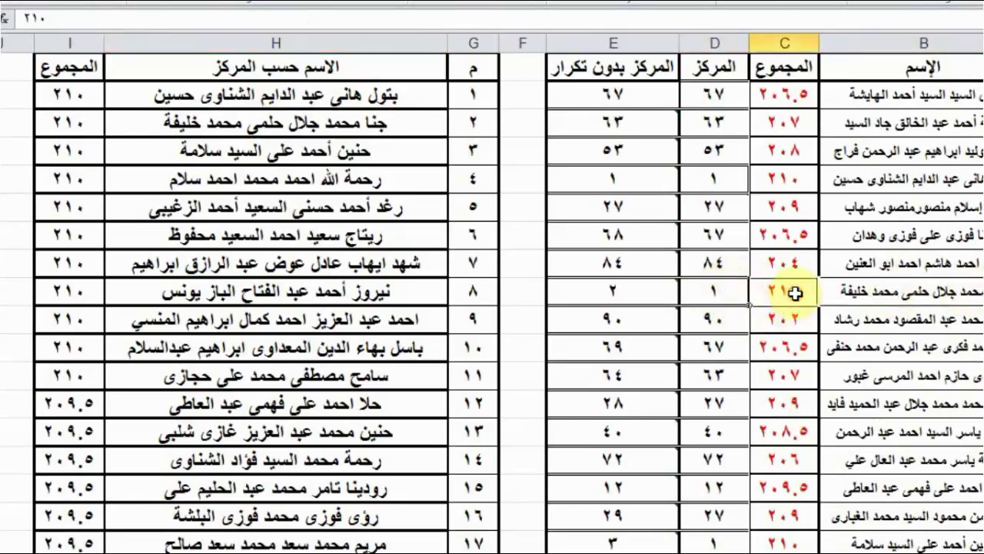
pyautogui.write('2')
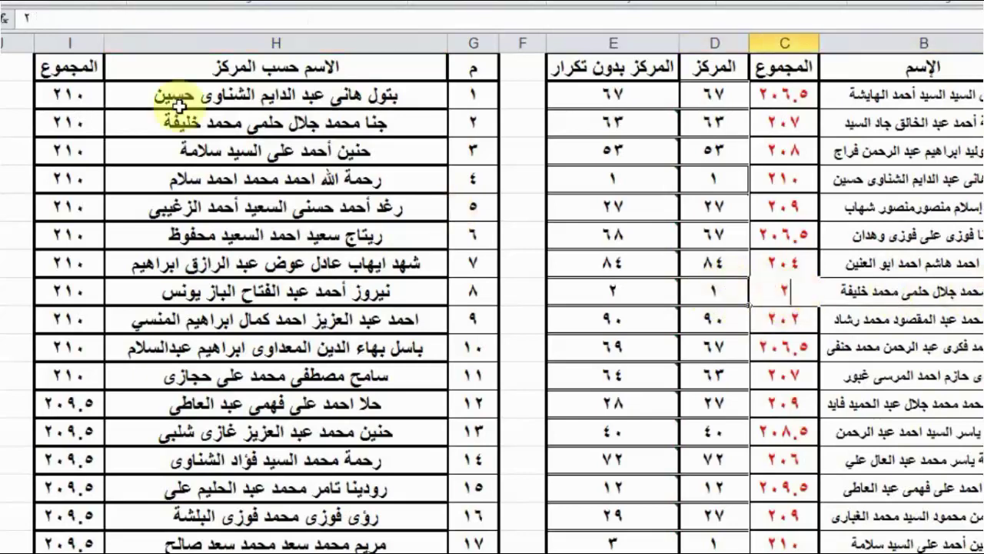
pyautogui.write('00')
pyautogui.press('Return')
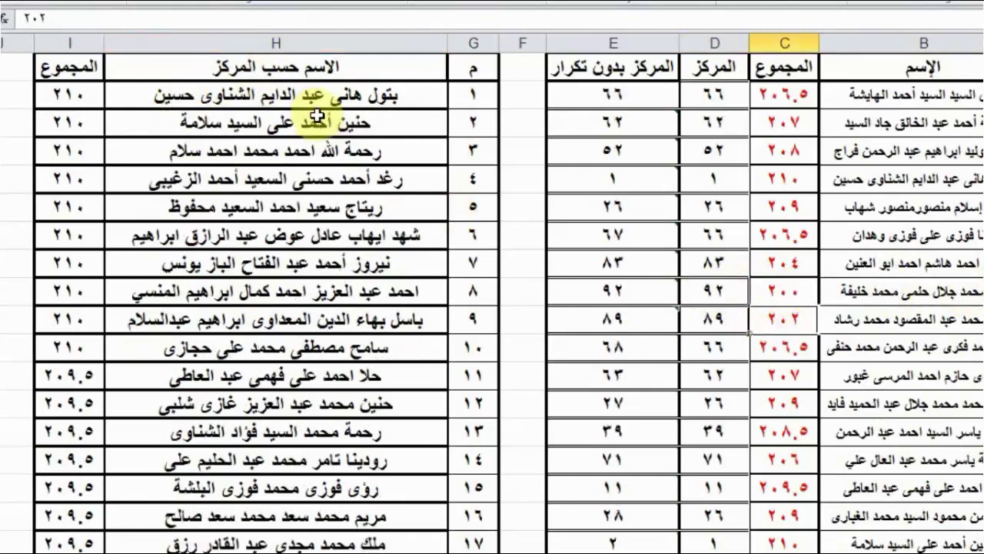
# Look through the updated ranked list and inspect the names in H2 and H5 and the rank in D4.
pyautogui.scroll(-14, 377, 277)
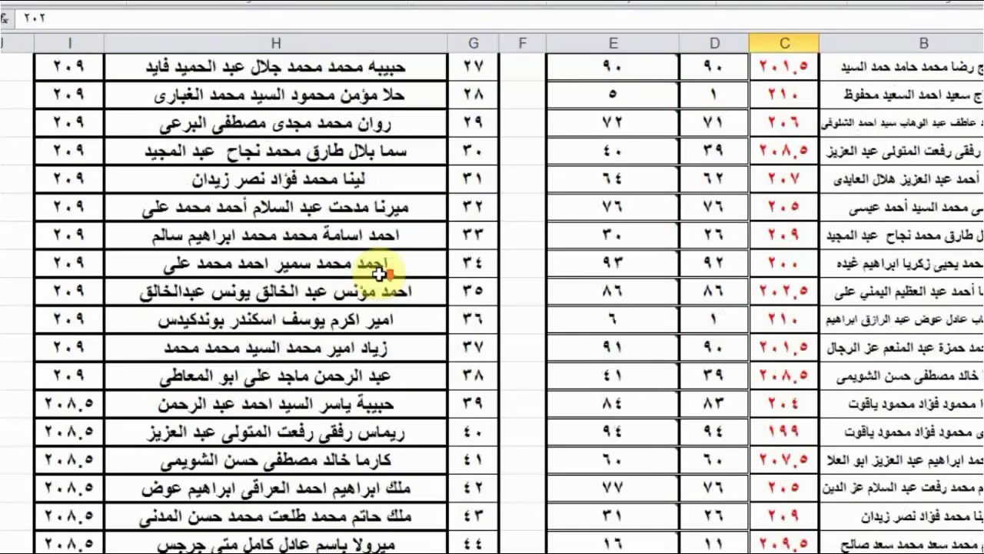
pyautogui.scroll(14, 376, 254)
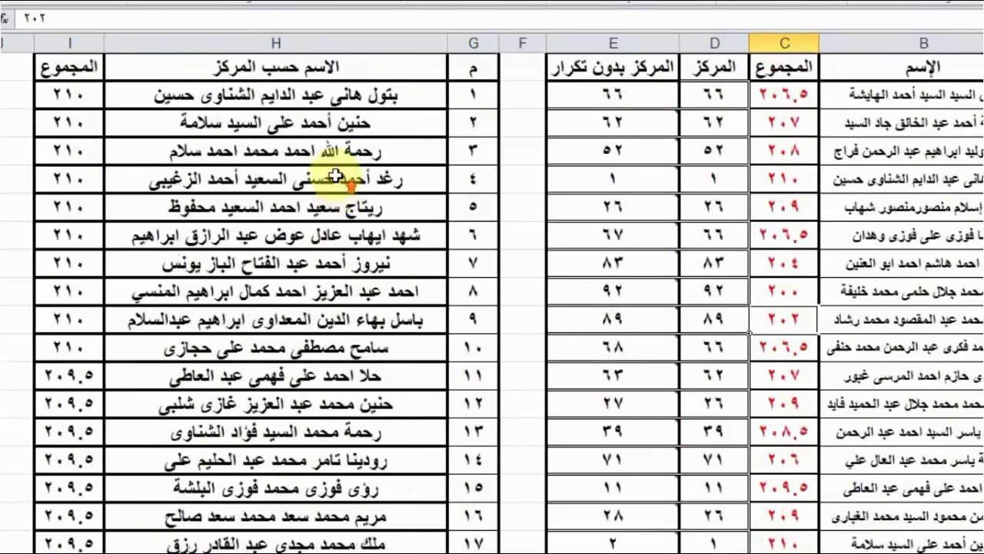
pyautogui.click(260, 97)
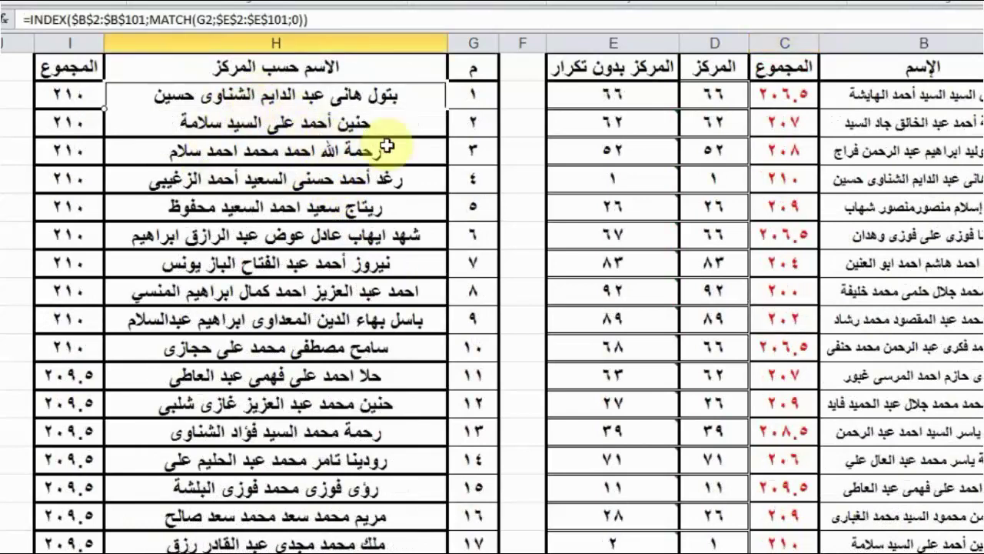
pyautogui.click(266, 177)
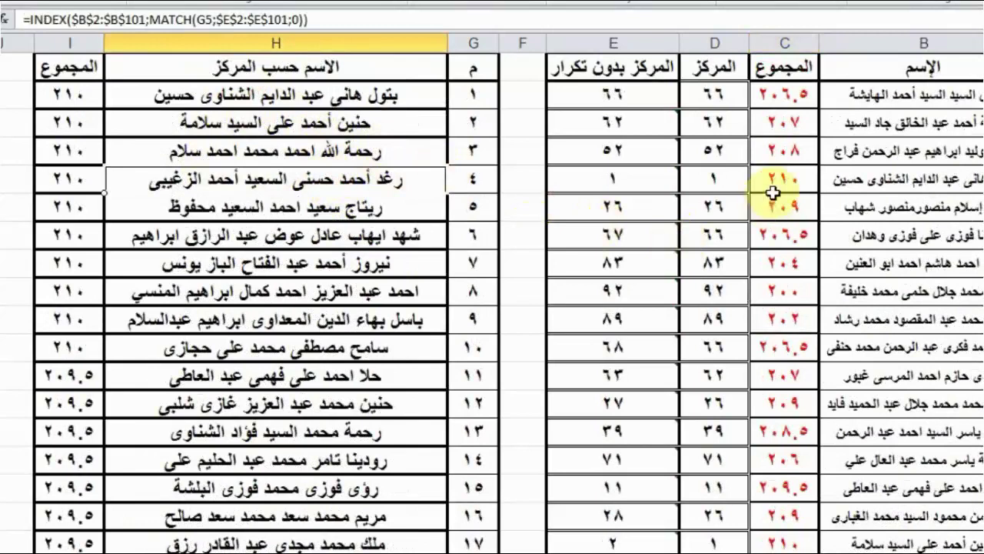
pyautogui.click(879, 150)
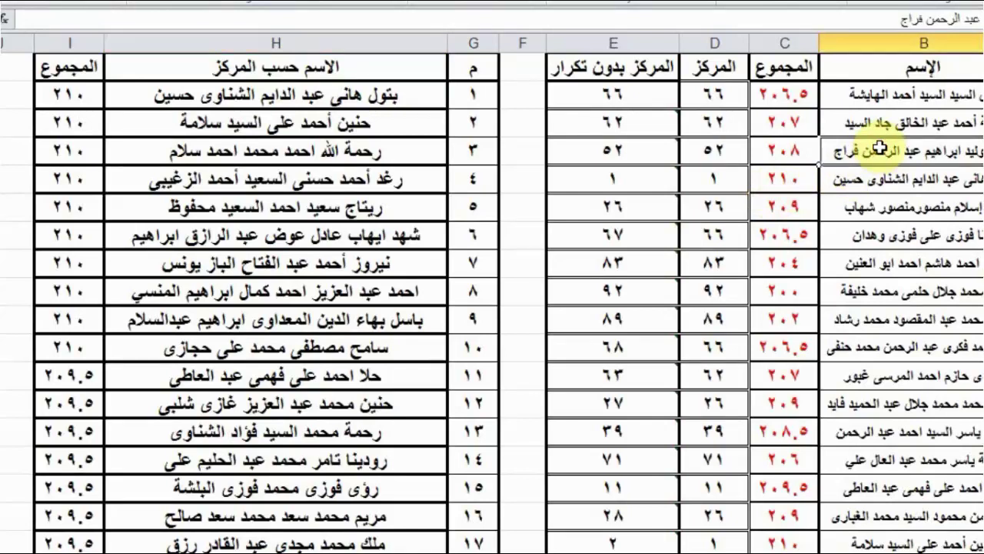
pyautogui.click(696, 153)
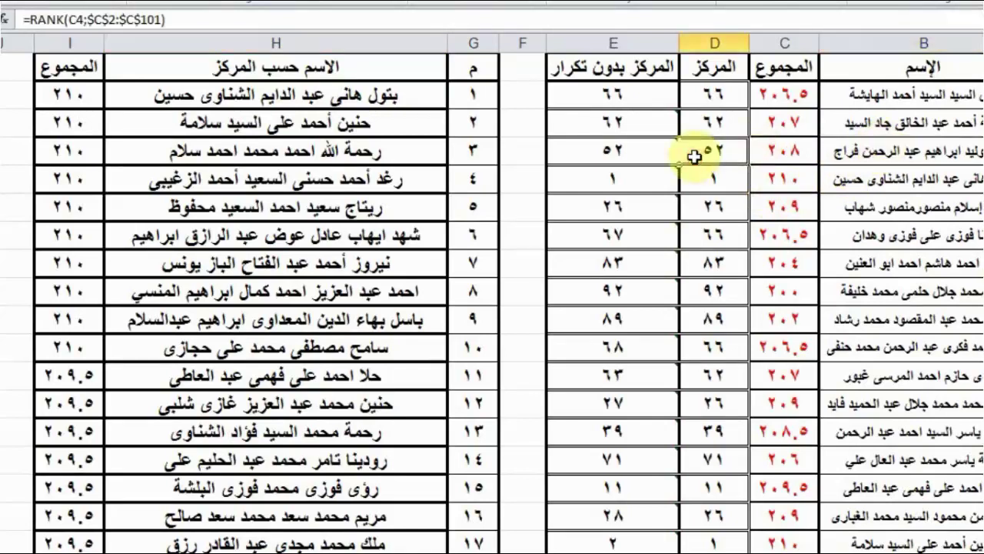